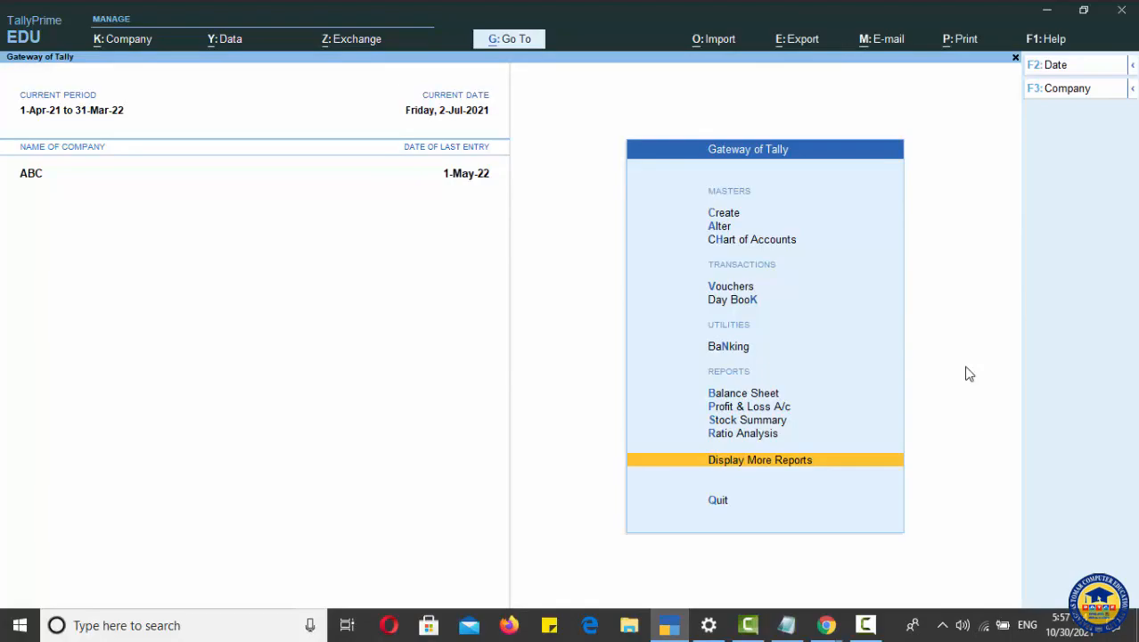
# Start a new sales voucher and set its mode to Item Invoice
pyautogui.press('Up')
pyautogui.press('Up')
pyautogui.press('Up')
pyautogui.press('Up')
pyautogui.press('Up')
pyautogui.press('Up')
pyautogui.press('Up')
pyautogui.press('Up')
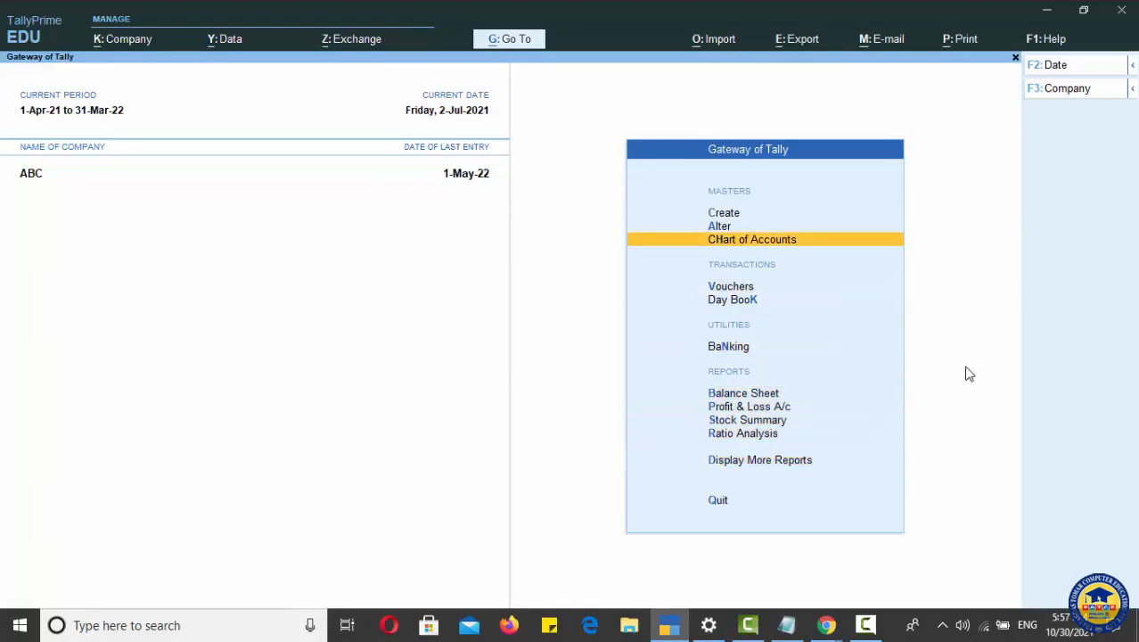
pyautogui.press('v')
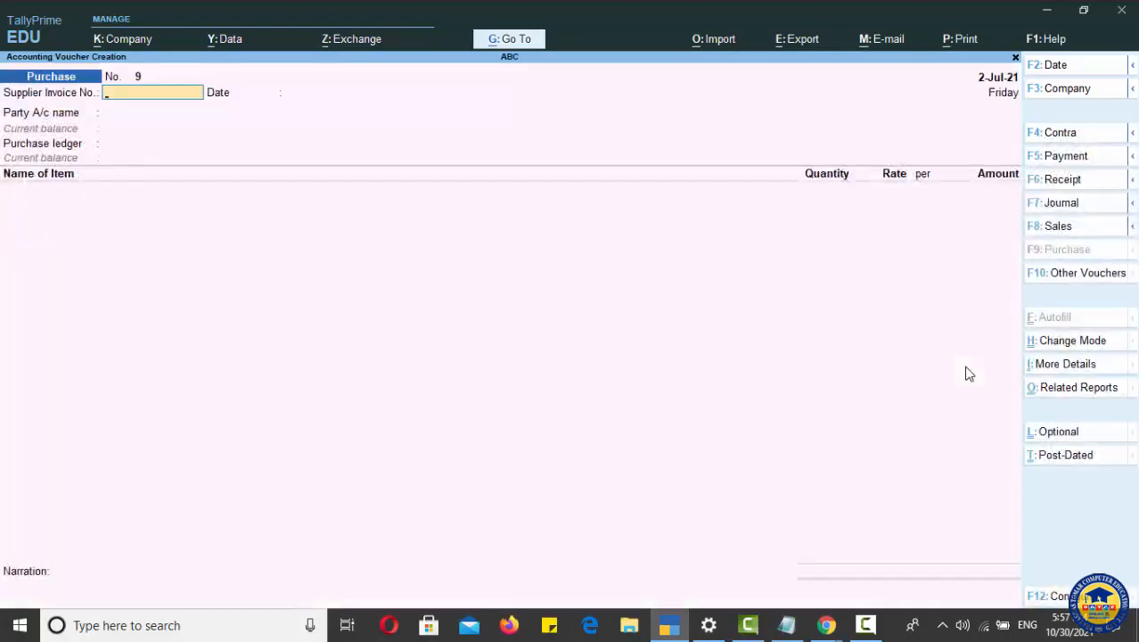
pyautogui.click(1058, 226)
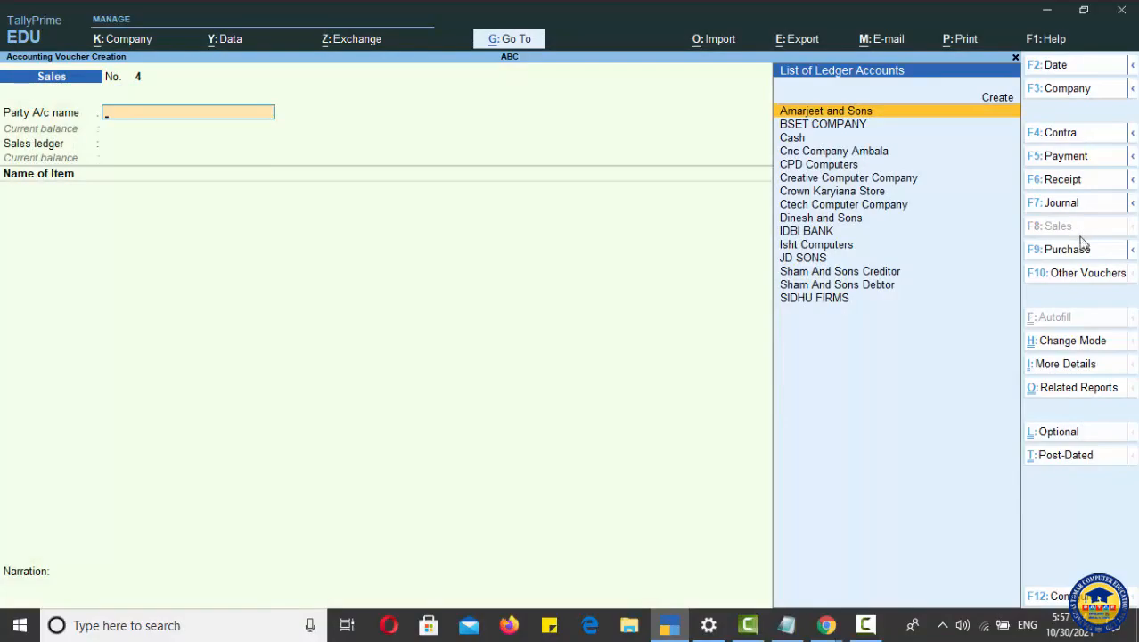
pyautogui.click(1082, 342)
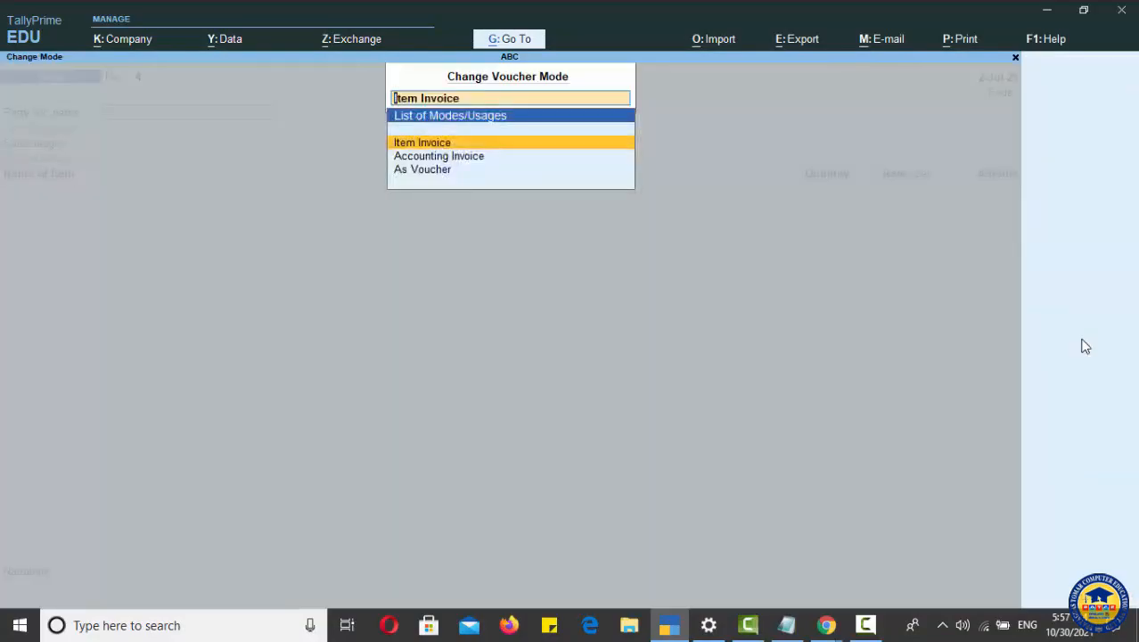
pyautogui.click(424, 147)
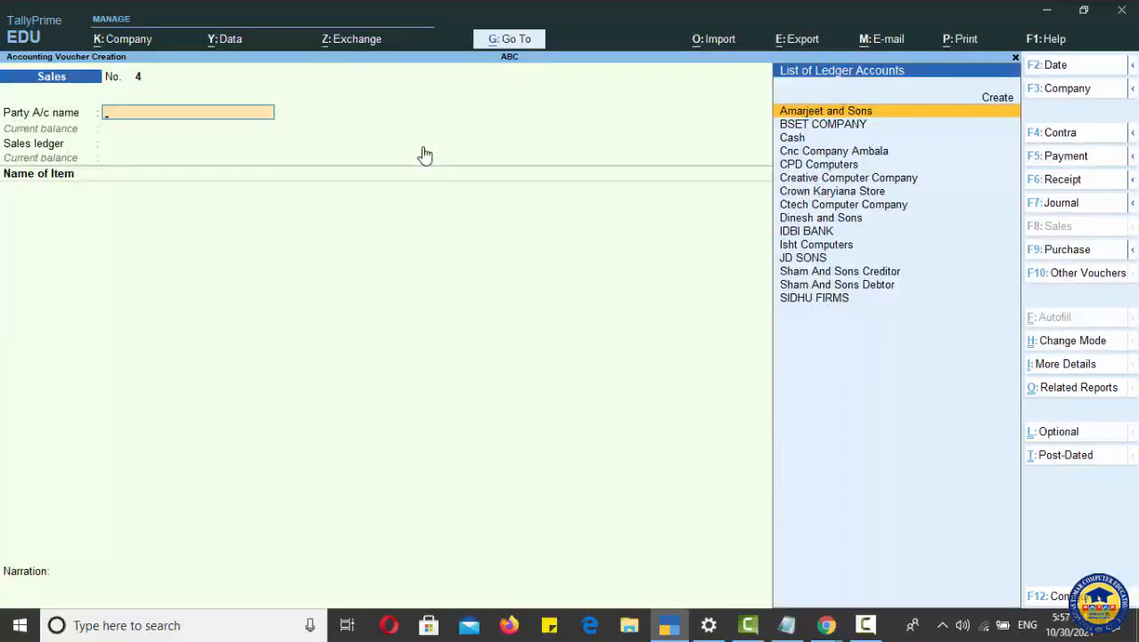
# Begin a party ledger named DRONE COMPUTERS under Sundry Debtors, with bill-by-bill balances maintained
pyautogui.hotkey('alt', 'c')
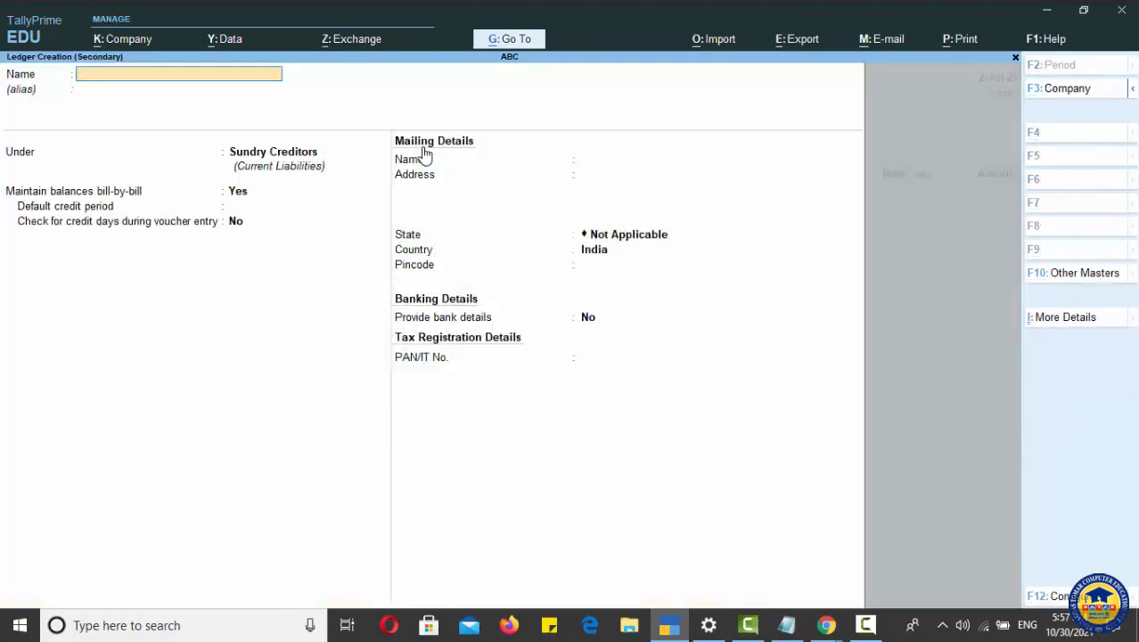
pyautogui.write('DRONE COMPUTERS')
pyautogui.press('Return')
pyautogui.write('SUND')
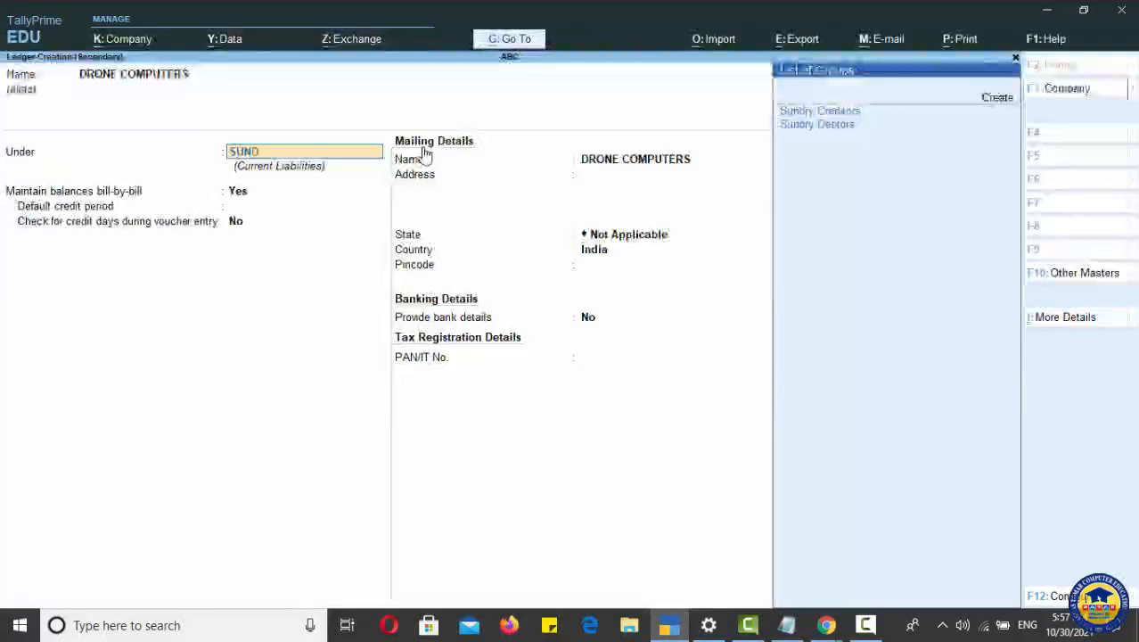
pyautogui.press('Down')
pyautogui.press('Return')
pyautogui.press('n')
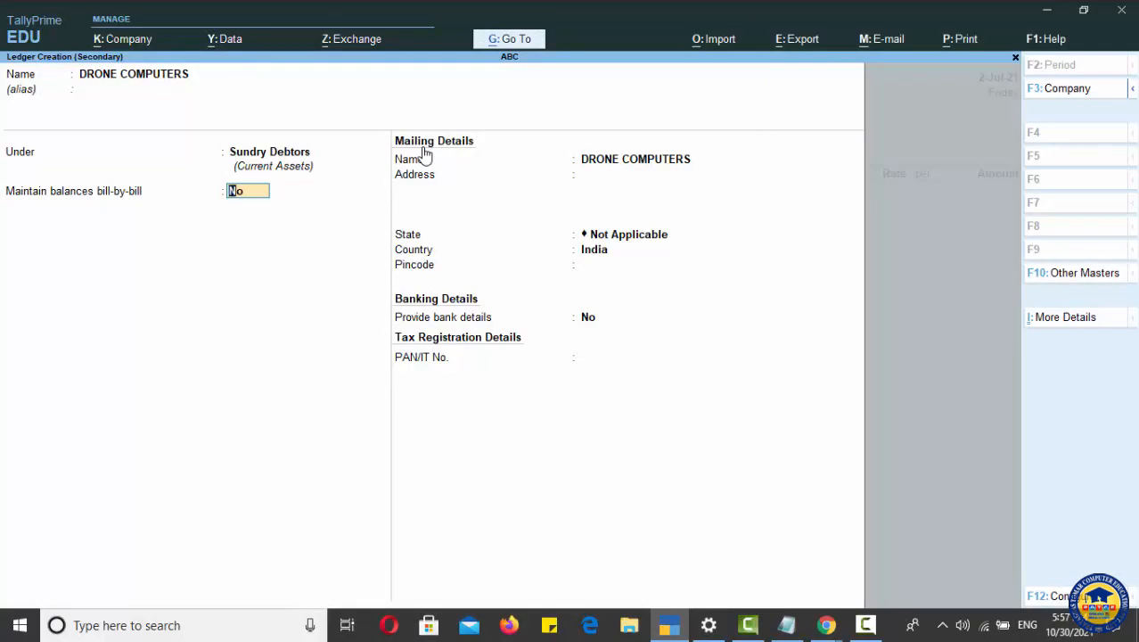
pyautogui.press('y')
pyautogui.press('Return')
pyautogui.press('Return')
pyautogui.press('Return')
# Set the DRONE COMPUTERS ledger's state to Haryana and save the ledger without bank details or a PAN
pyautogui.write('har')
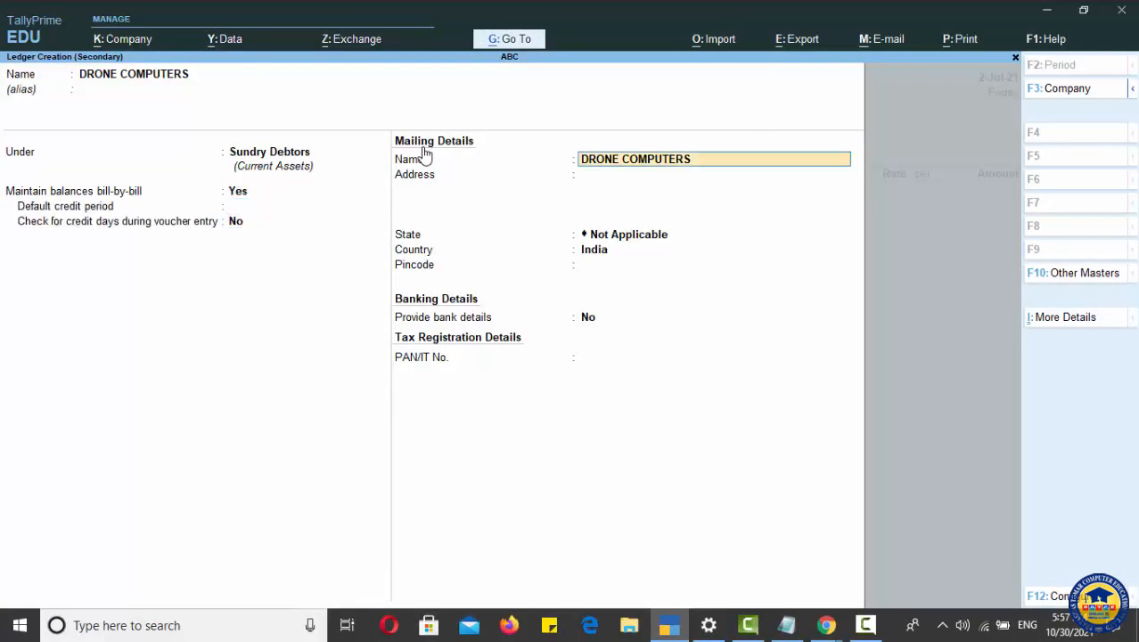
pyautogui.press('Return')
pyautogui.press('Return')
pyautogui.press('Return')
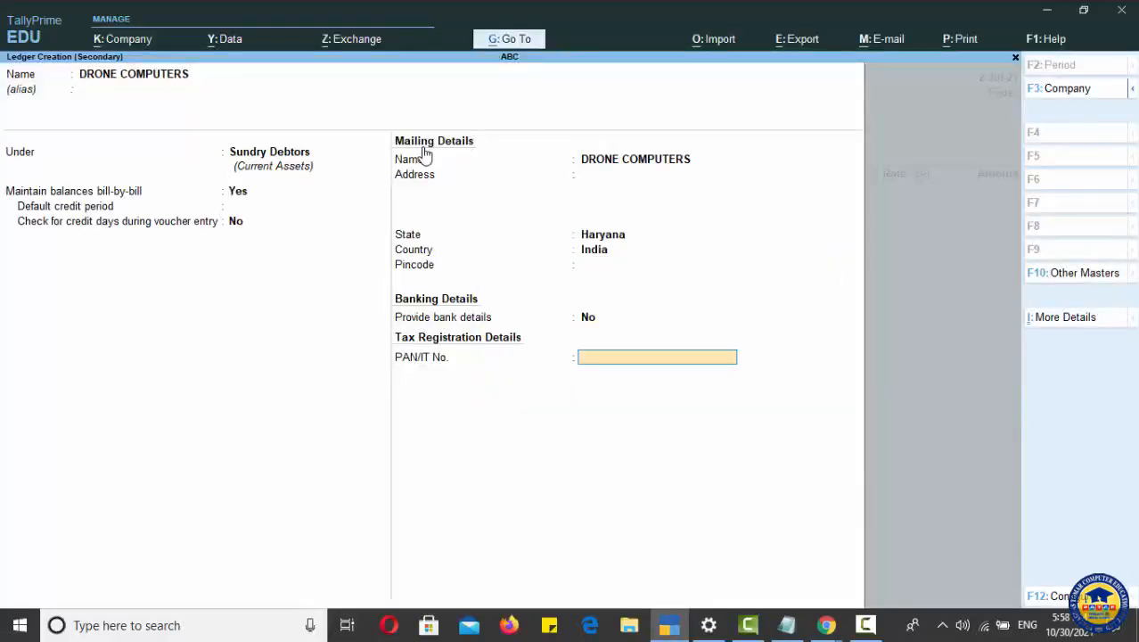
pyautogui.press('Return')
pyautogui.press('y')
pyautogui.press('Return')
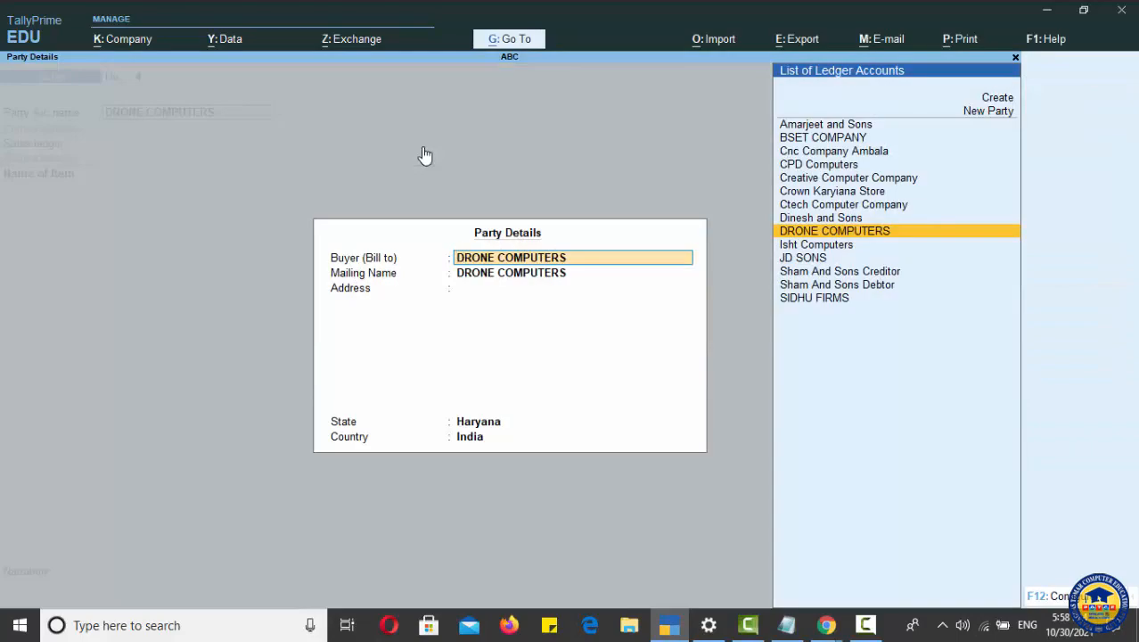
# Accept the party details for DRONE COMPUTERS and choose Local Sale as the sales ledger
pyautogui.press('Return')
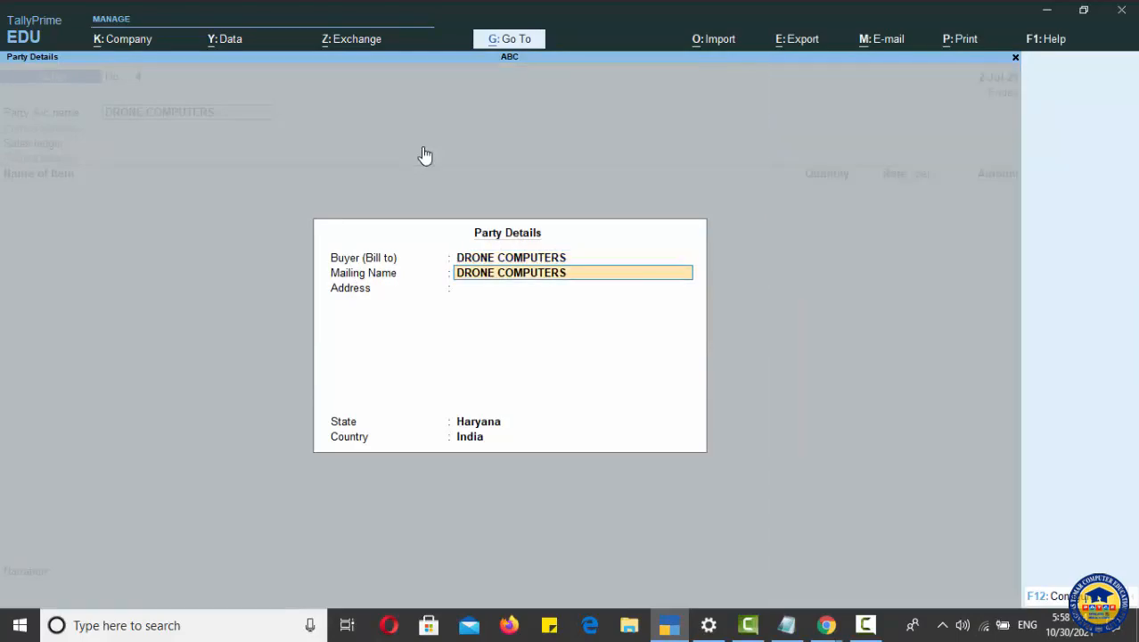
pyautogui.press('Return')
pyautogui.press('Return')
pyautogui.press('Return')
pyautogui.press('Return')
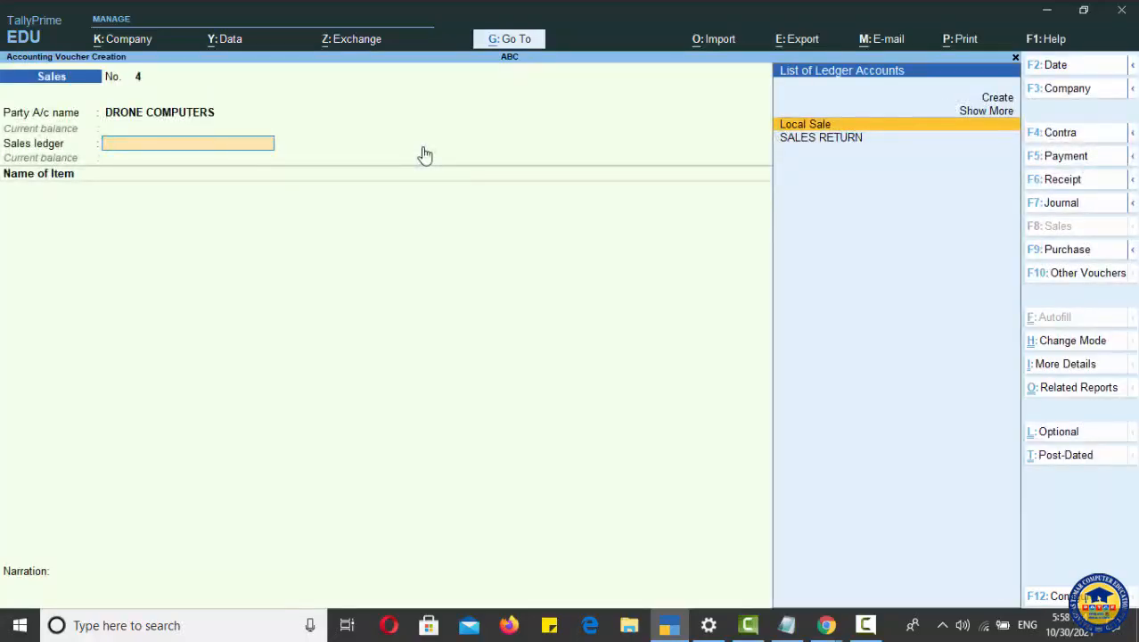
pyautogui.press('Return')
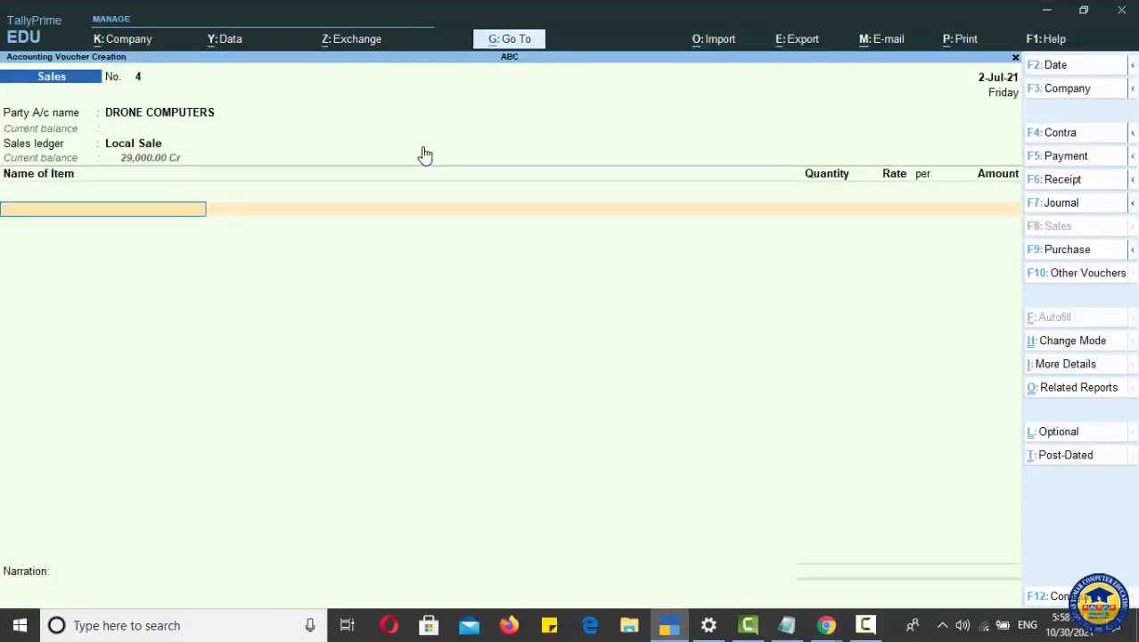
# Add HP LAPTOP 14.8 to the sales voucher with a quantity of 3 pcs at a rate of 12,000
pyautogui.press('Down')
pyautogui.press('Down')
pyautogui.press('Down')
pyautogui.press('Down')
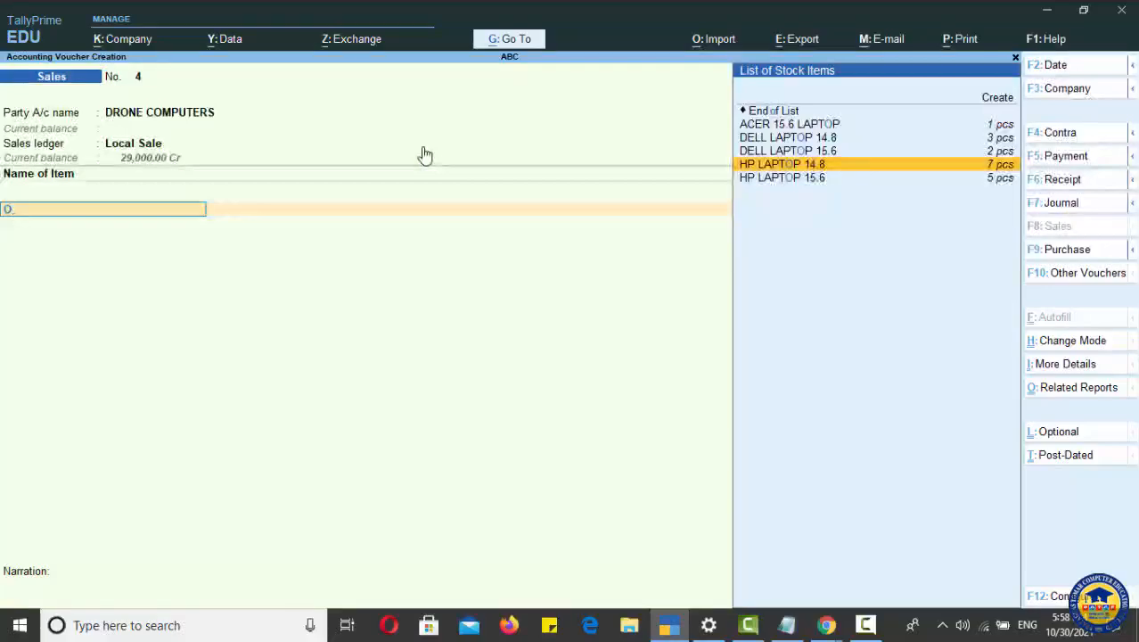
pyautogui.press('Return')
pyautogui.write('3')
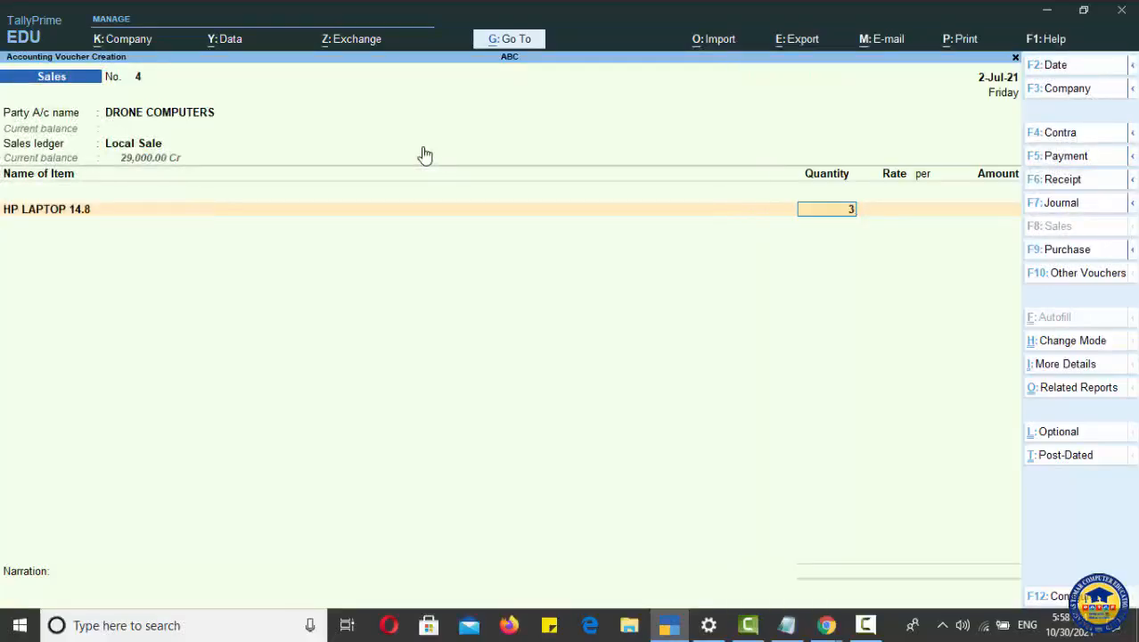
pyautogui.press('Return')
pyautogui.write('12,000')
pyautogui.press('Return')
pyautogui.press('Return')
pyautogui.press('Return')
# Add HP LAPTOP 15.6 as the second item with a quantity of 2 pcs at a rate of 12,000
pyautogui.write('HP')
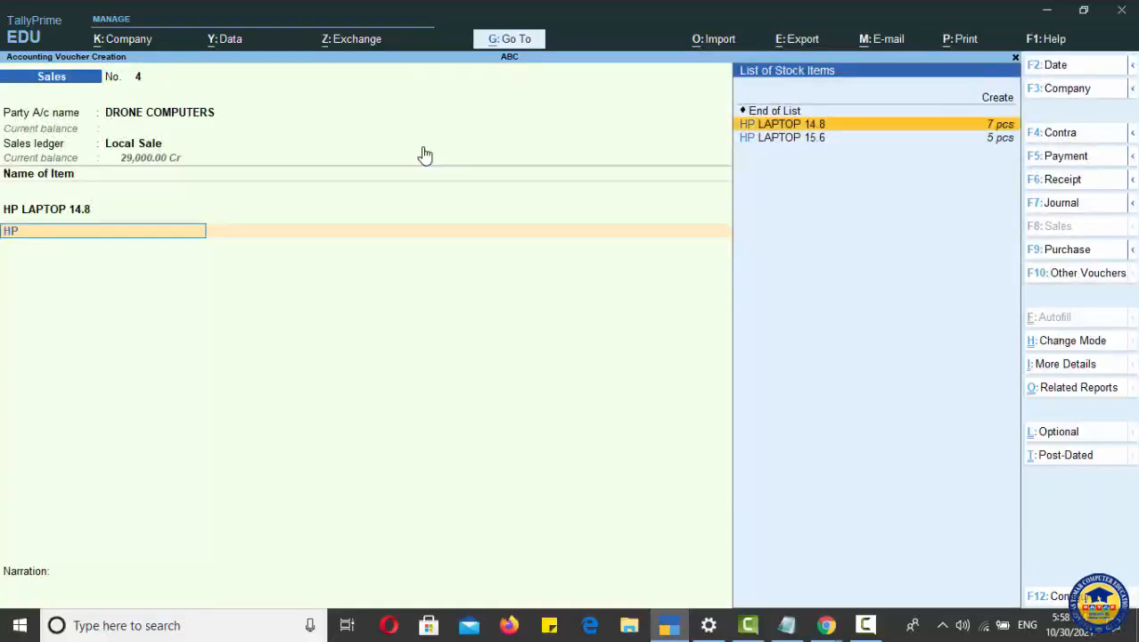
pyautogui.press('Down')
pyautogui.press('Return')
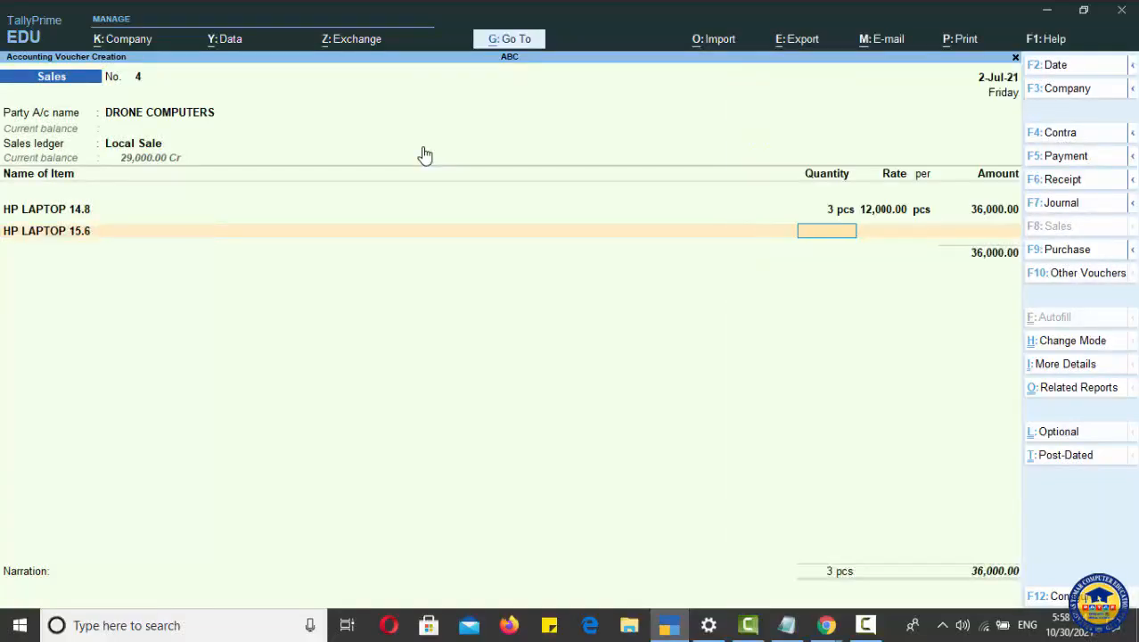
pyautogui.write('2')
pyautogui.press('Return')
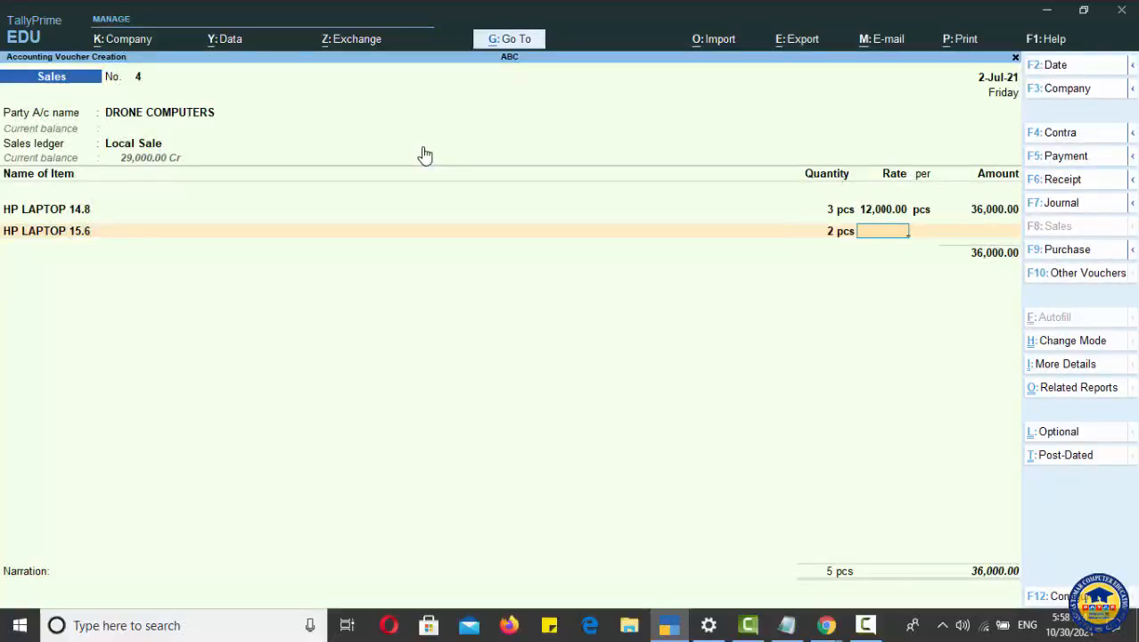
pyautogui.write('12,000')
pyautogui.press('Return')
pyautogui.press('Return')
pyautogui.press('Return')
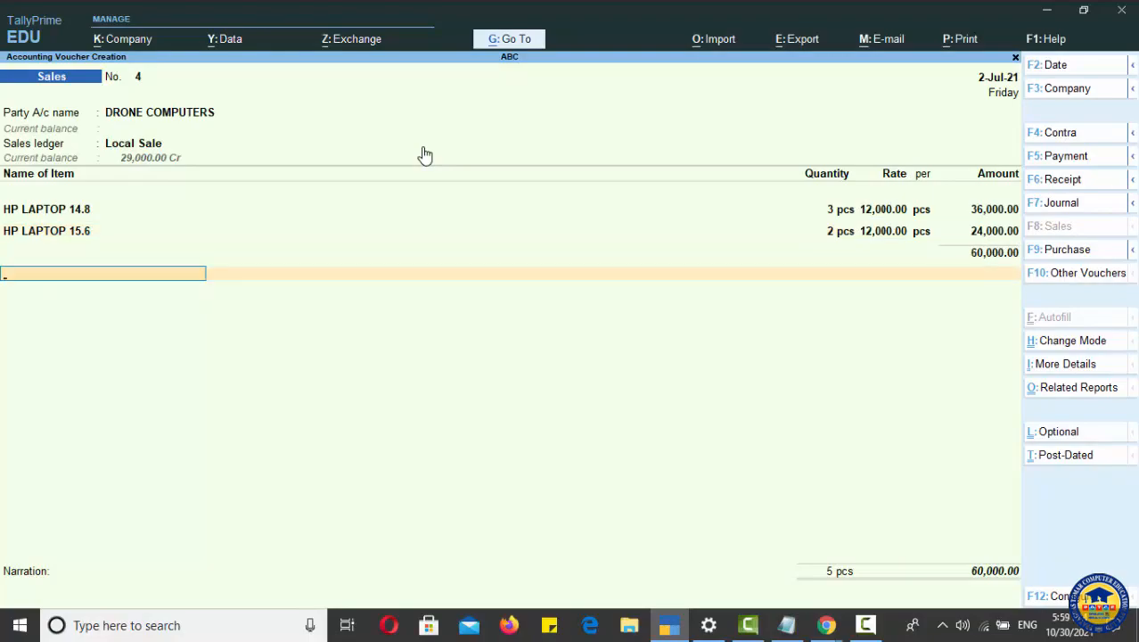
# End the item list, assign the bill to a New Ref named DRONE001, and save the sales voucher
pyautogui.press('Return')
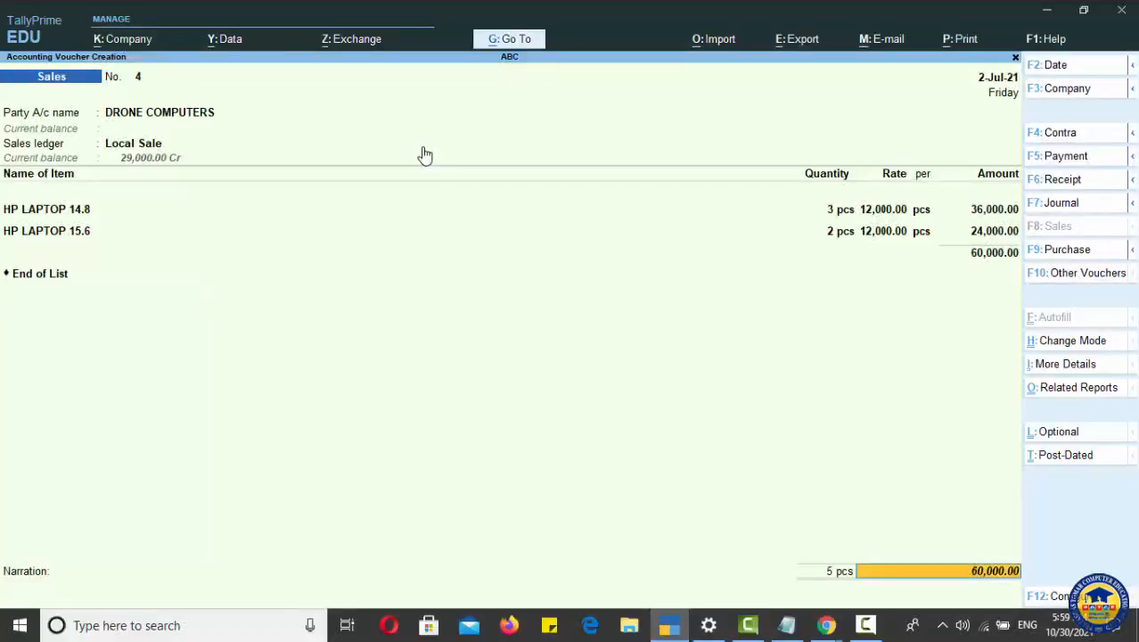
pyautogui.press('Return')
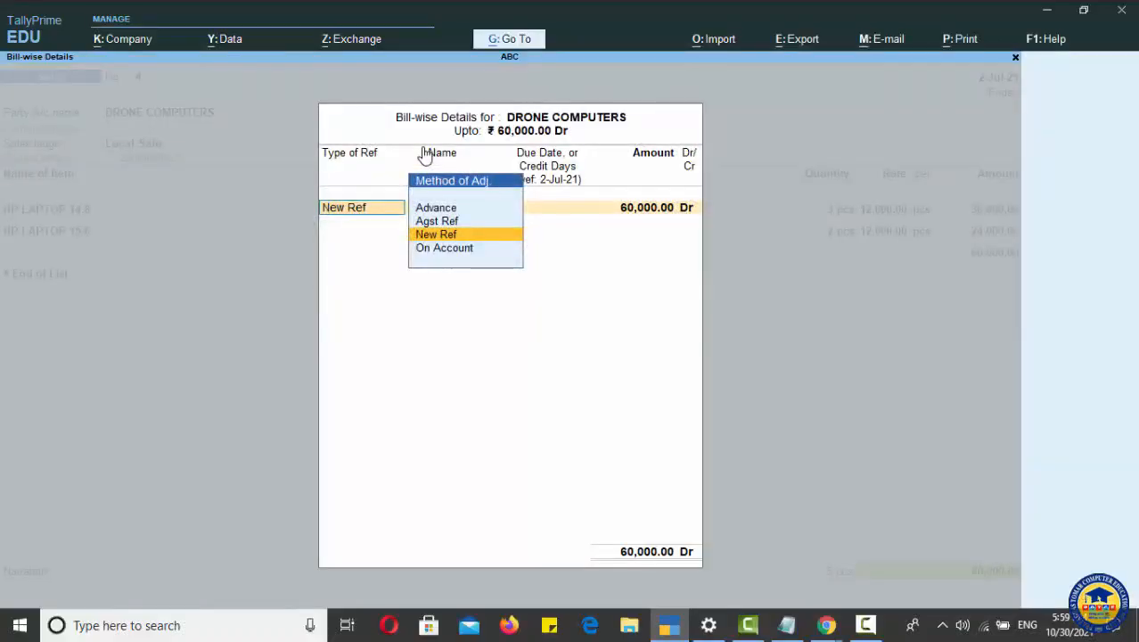
pyautogui.press('Return')
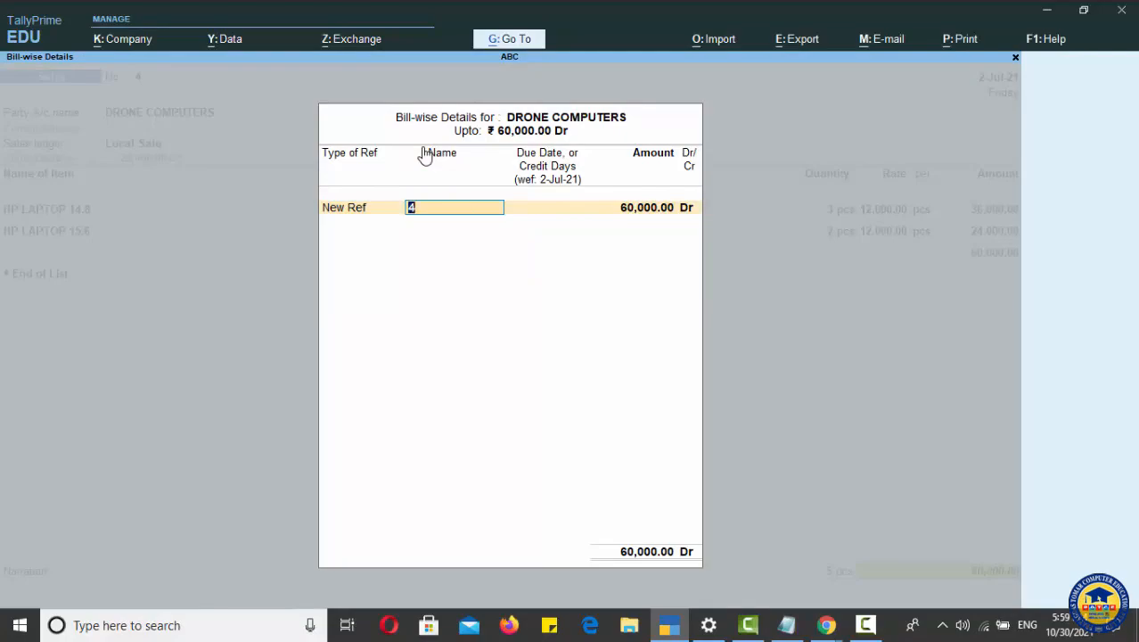
pyautogui.write('DRONE001')
pyautogui.press('Return')
pyautogui.press('Return')
pyautogui.press('Return')
pyautogui.press('Return')
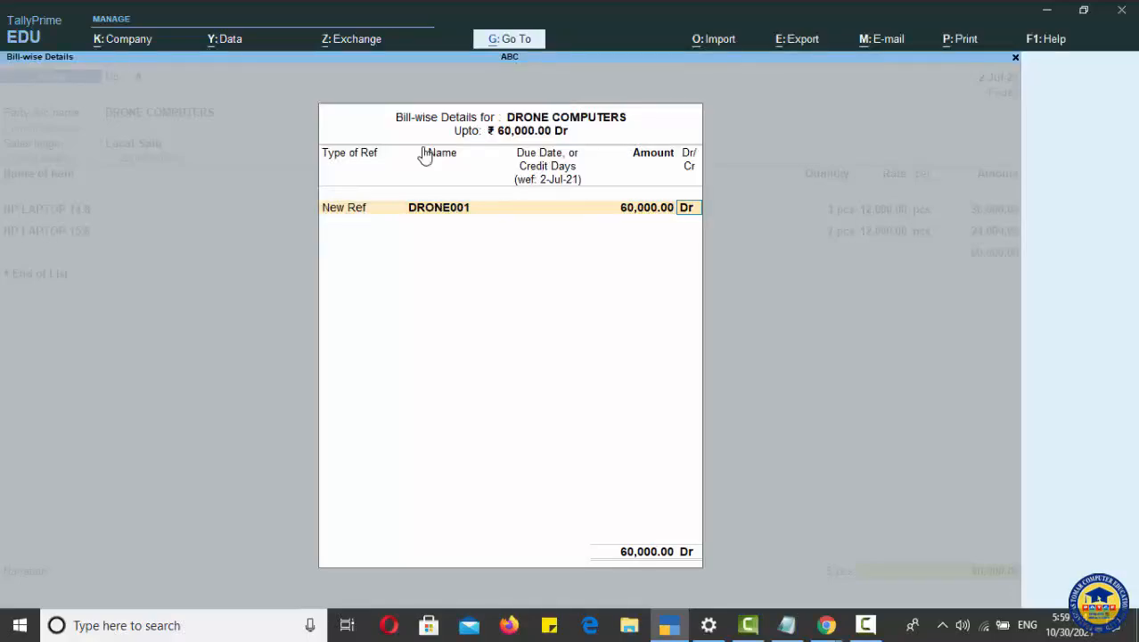
pyautogui.press('Return')
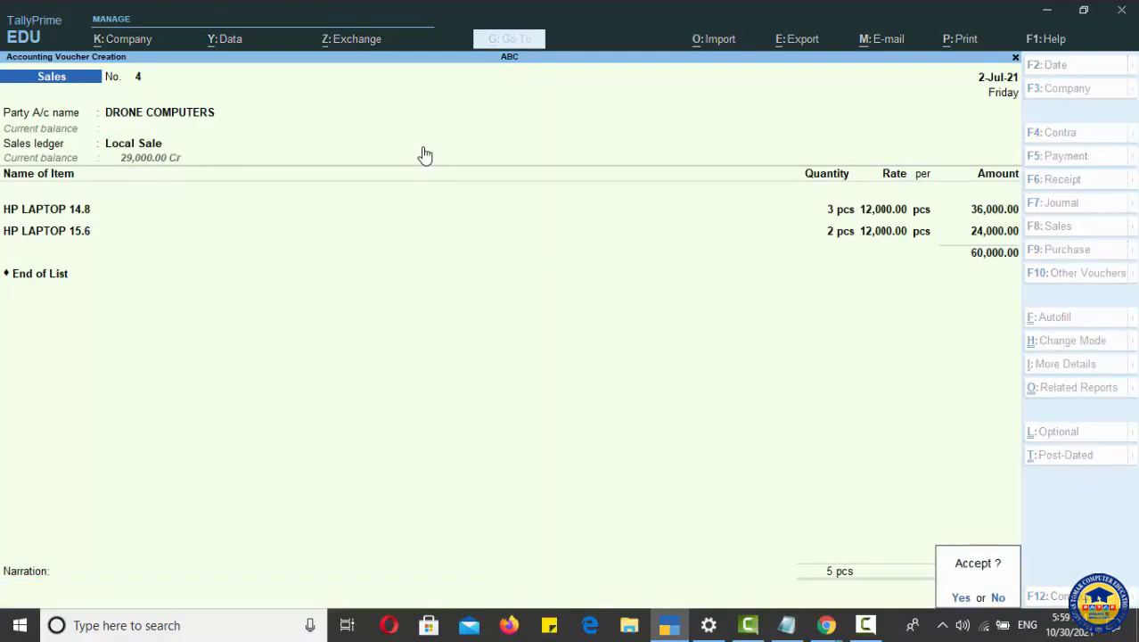
pyautogui.press('Return')
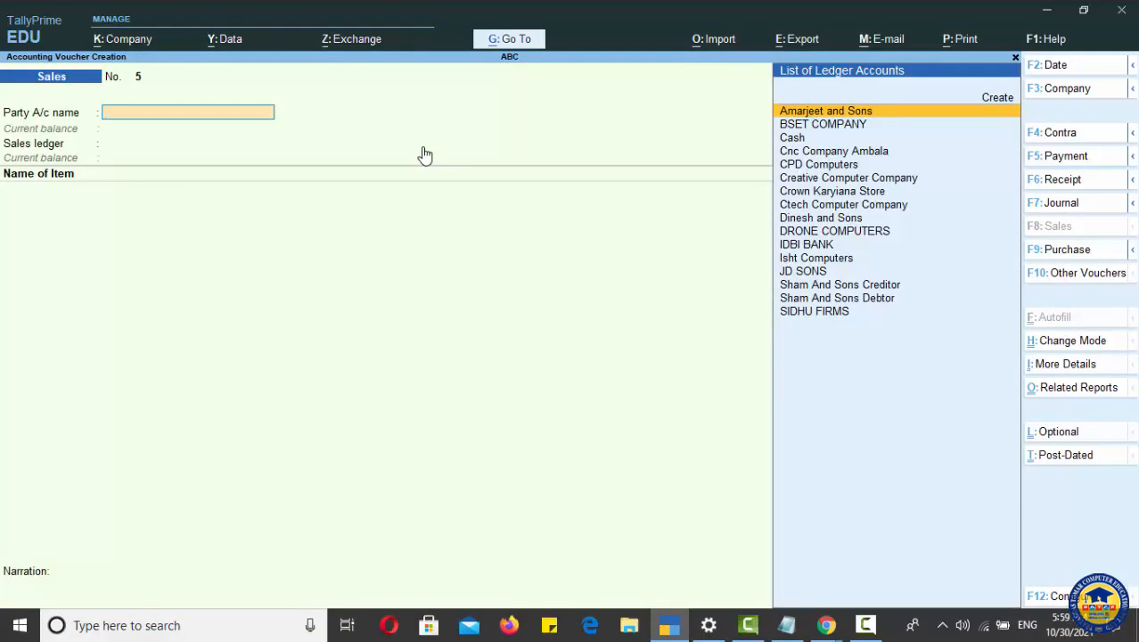
# Set the date of the new sales voucher to 31-Jul-21
pyautogui.press('F2')
pyautogui.write('31')
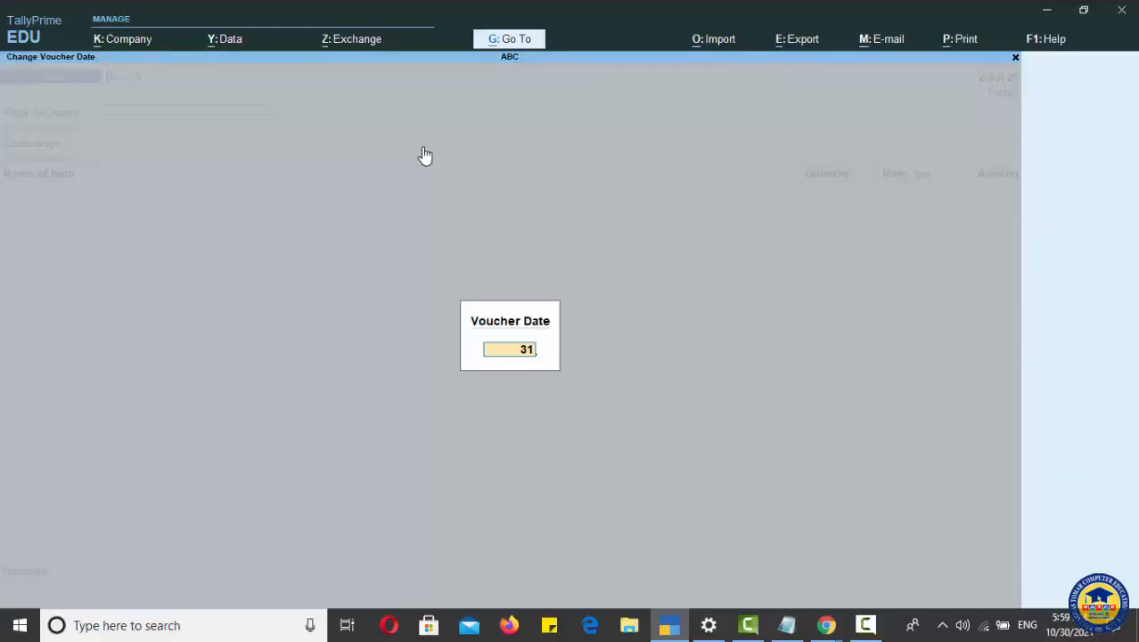
pyautogui.write('-7')
pyautogui.press('Return')
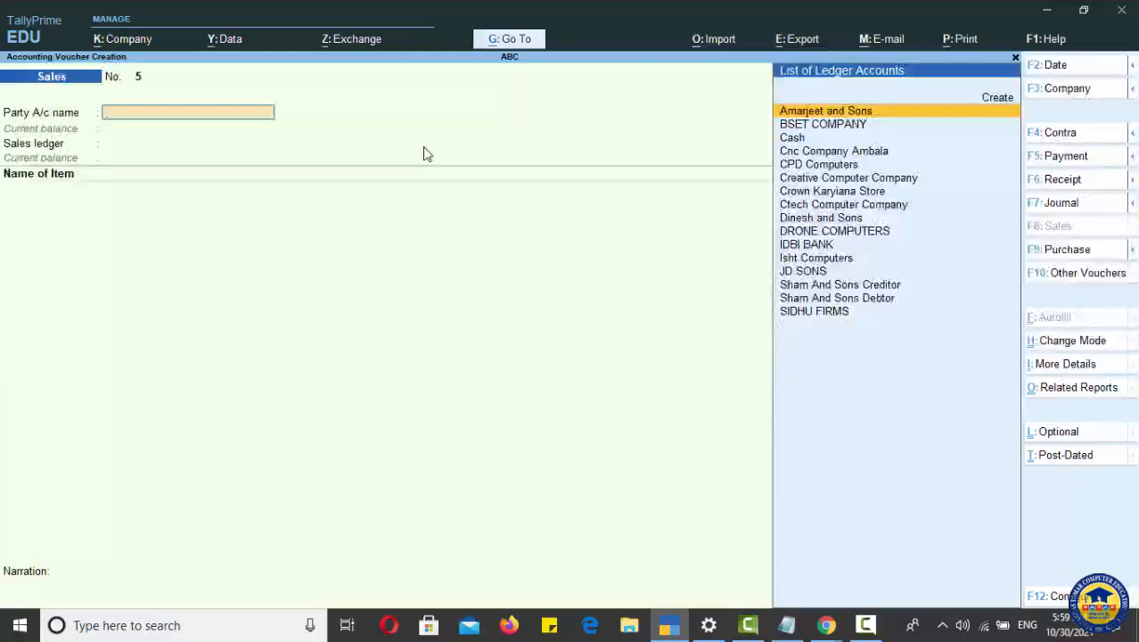
# Begin a party ledger named DEEPAL COMPUTERS under Sundry Debtors, keeping bill-by-bill balances on
pyautogui.hotkey('alt', 'c')
pyautogui.write('DEEPAL COMPTER')
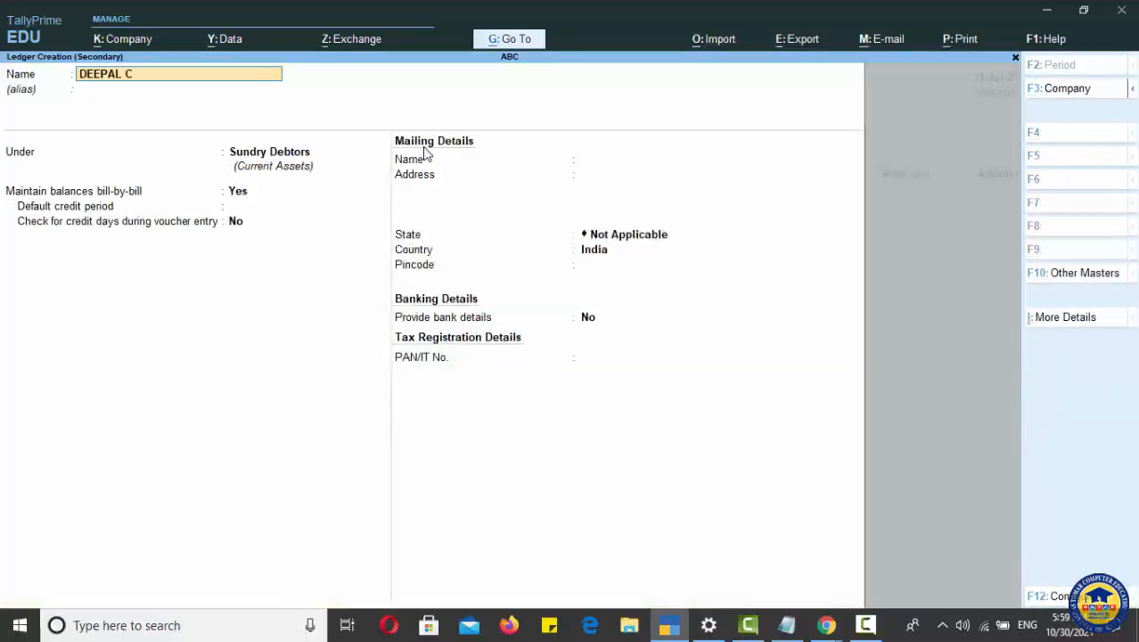
pyautogui.press('BackSpace')
pyautogui.press('BackSpace')
pyautogui.press('BackSpace')
pyautogui.write('UTERS')
pyautogui.press('Return')
pyautogui.press('Return')
pyautogui.press('Return')
pyautogui.press('Return')
pyautogui.press('Return')
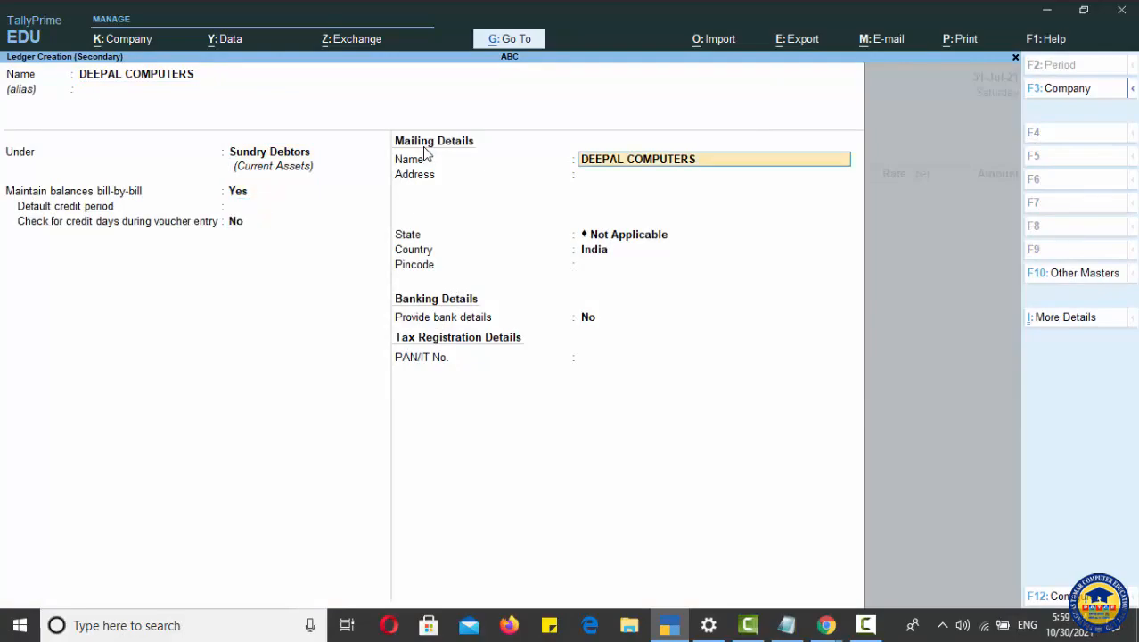
# Set the DEEPAL COMPUTERS ledger's state to Haryana and save the ledger without bank details
pyautogui.press('Return')
pyautogui.press('Return')
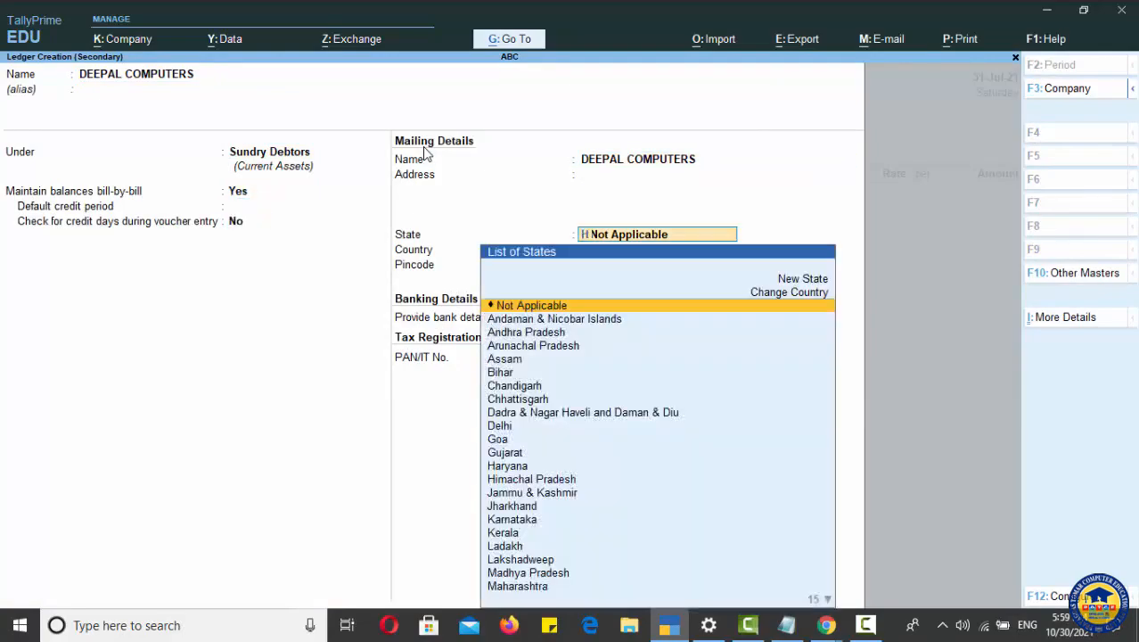
pyautogui.write('HARY')
pyautogui.press('Return')
pyautogui.press('Return')
pyautogui.press('Return')
pyautogui.press('Return')
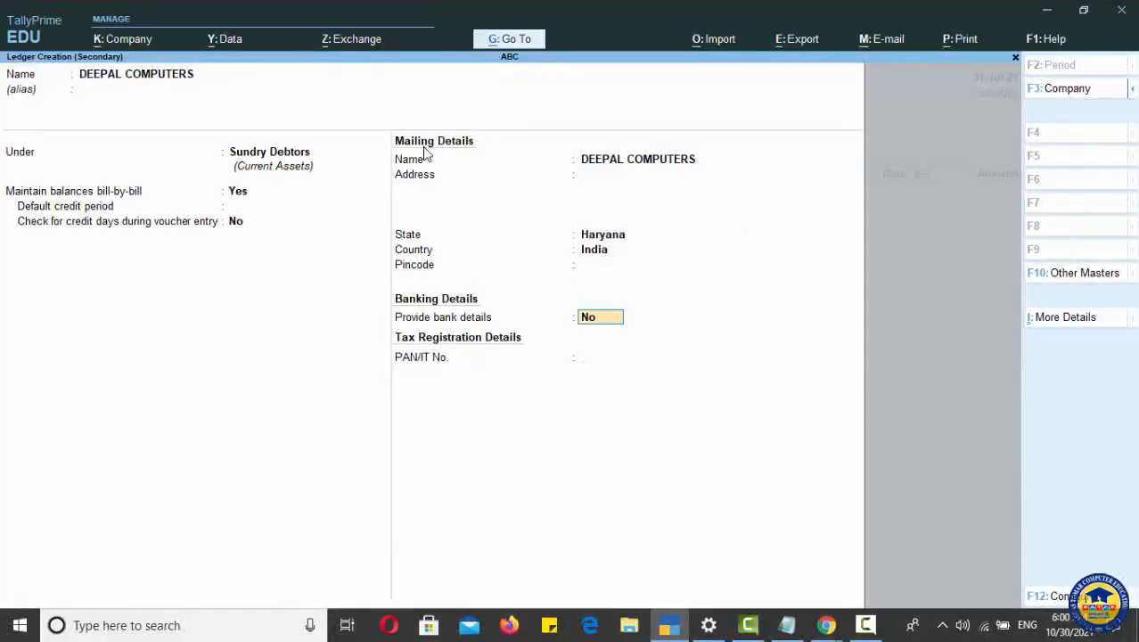
pyautogui.press('Return')
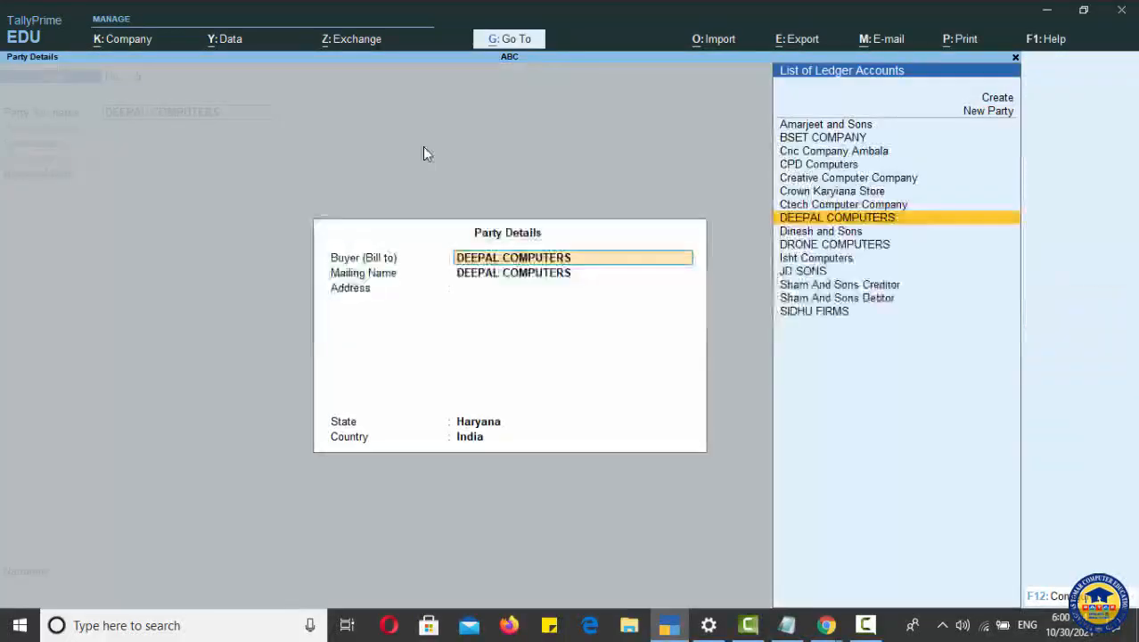
# Accept the party details for DEEPAL COMPUTERS and use Local Sale as the sales ledger
pyautogui.hotkey('ctrl', 'a')
pyautogui.press('Return')
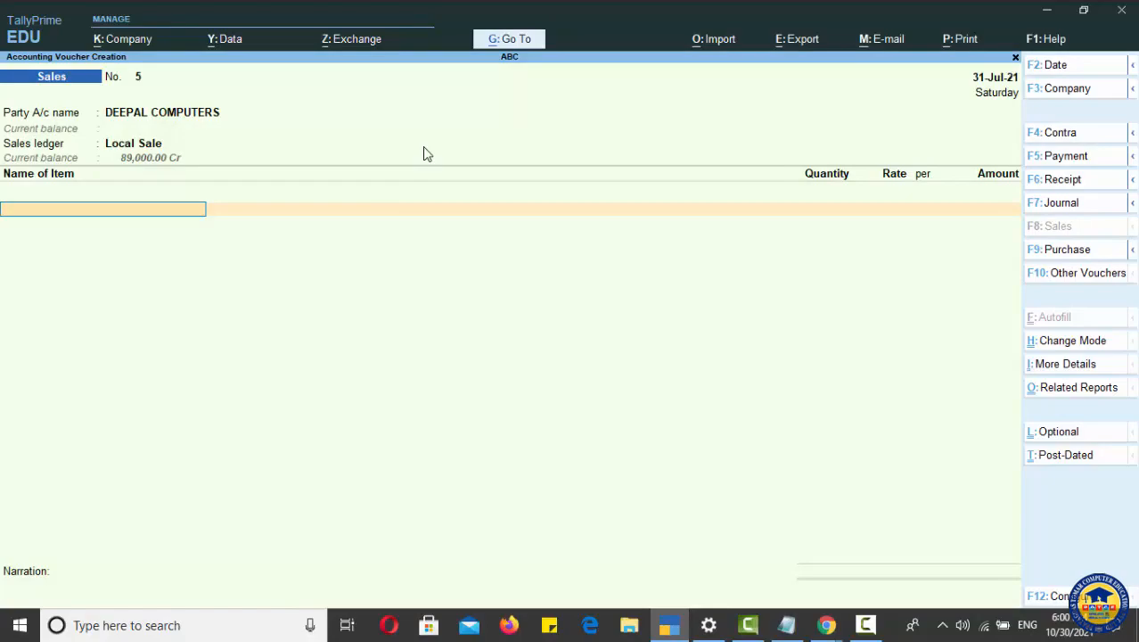
# Add 2 pcs of HP LAPTOP 14.8 at a rate of 13,000 per piece and finish the item list
pyautogui.write('HP LAPTOP 14.8')
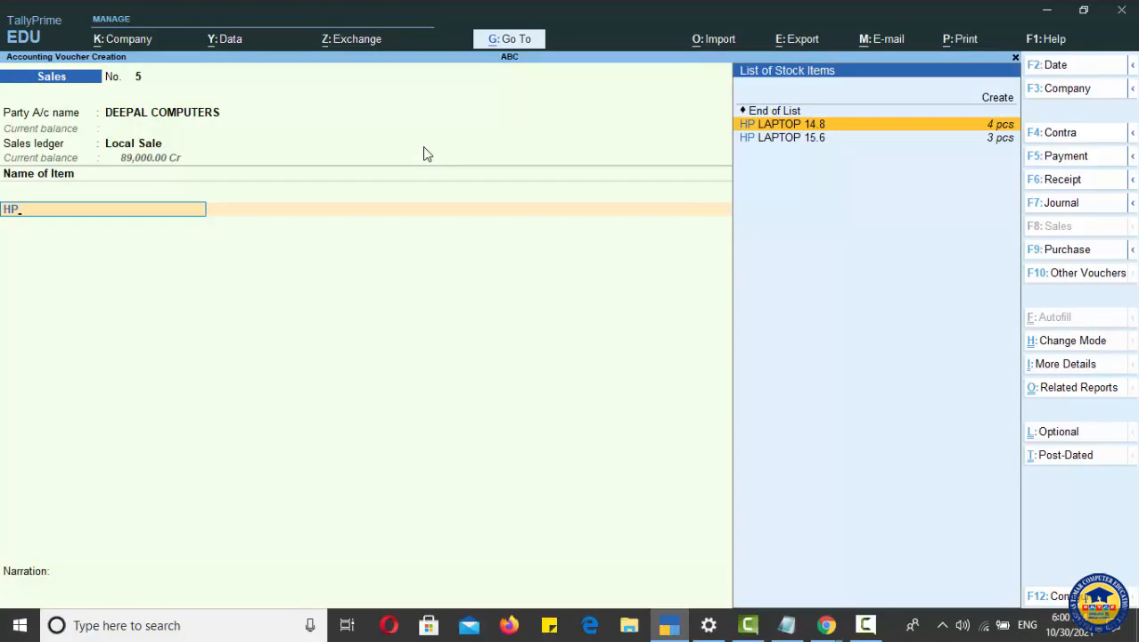
pyautogui.press('Return')
pyautogui.write('2')
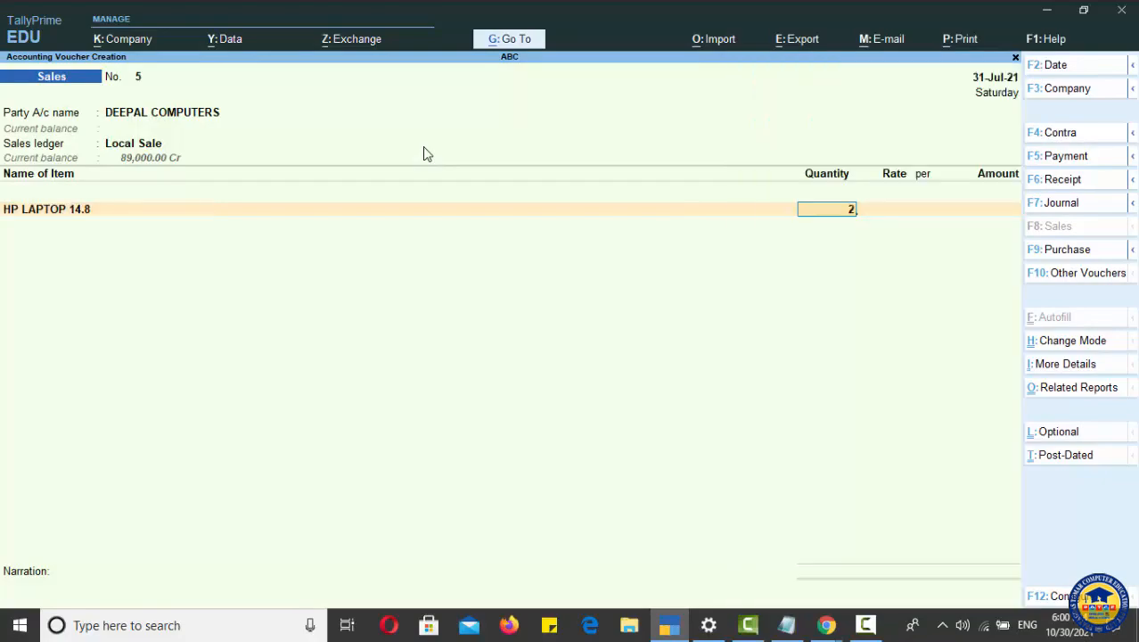
pyautogui.press('Return')
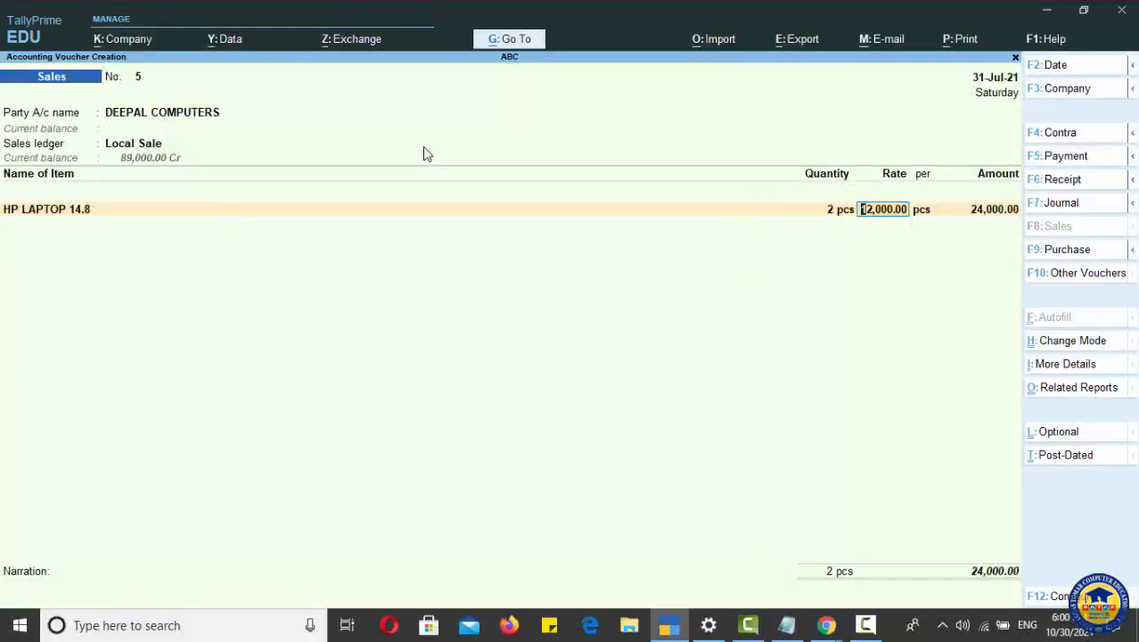
pyautogui.write('13,0')
pyautogui.write('000')
pyautogui.press('Return')
pyautogui.press('Return')
pyautogui.press('Return')
pyautogui.press('Return')
pyautogui.press('Return')
pyautogui.press('Return')
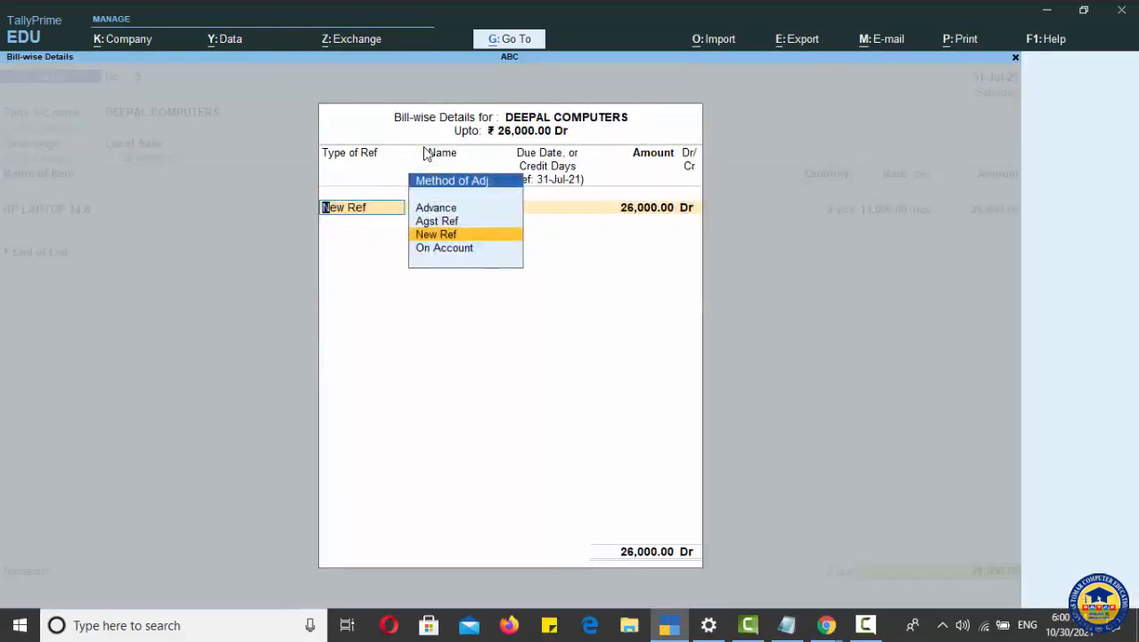
# Allocate the bill amount to a new reference named DEEPAL001 and save the sales voucher without a narration
pyautogui.press('Return')
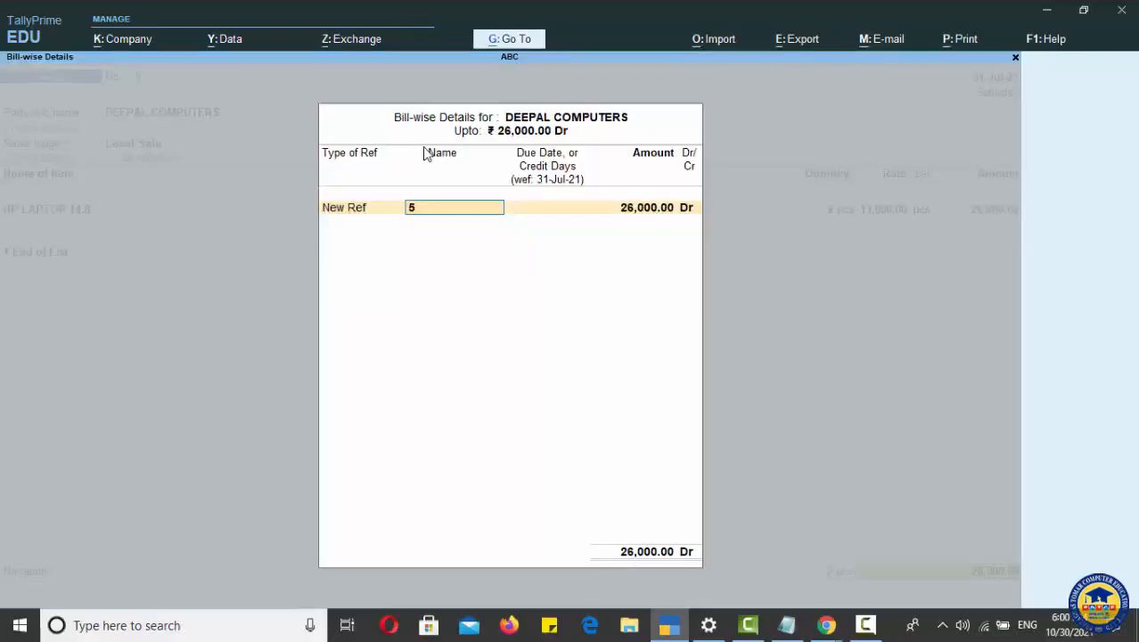
pyautogui.write('DEEPAL001')
pyautogui.press('Return')
pyautogui.press('Return')
pyautogui.press('Return')
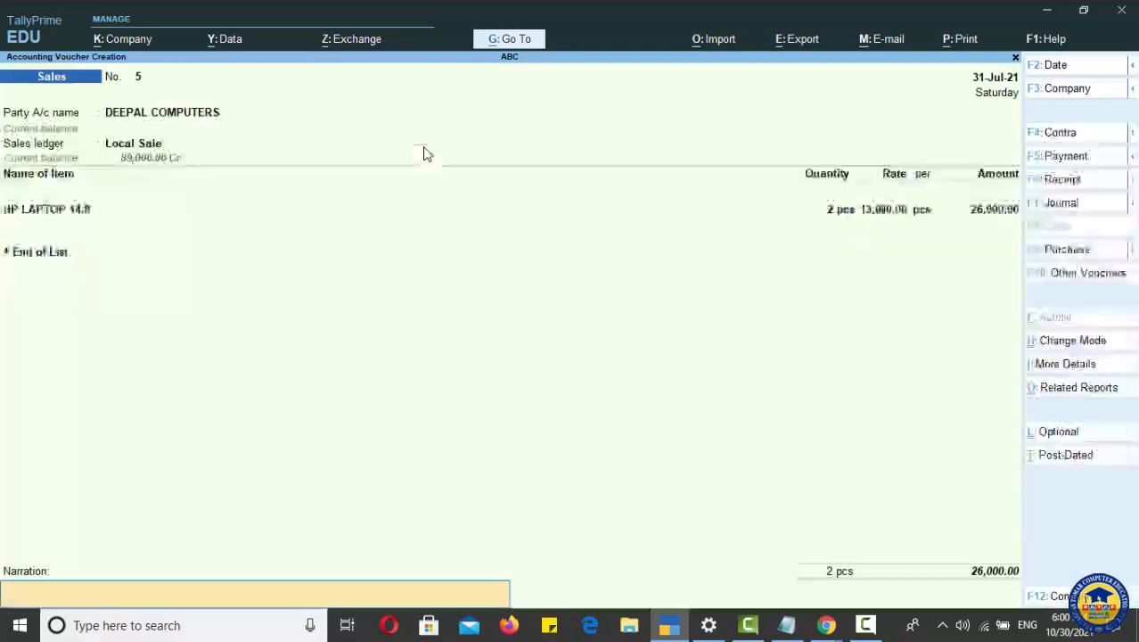
pyautogui.press('Return')
pyautogui.press('Return')
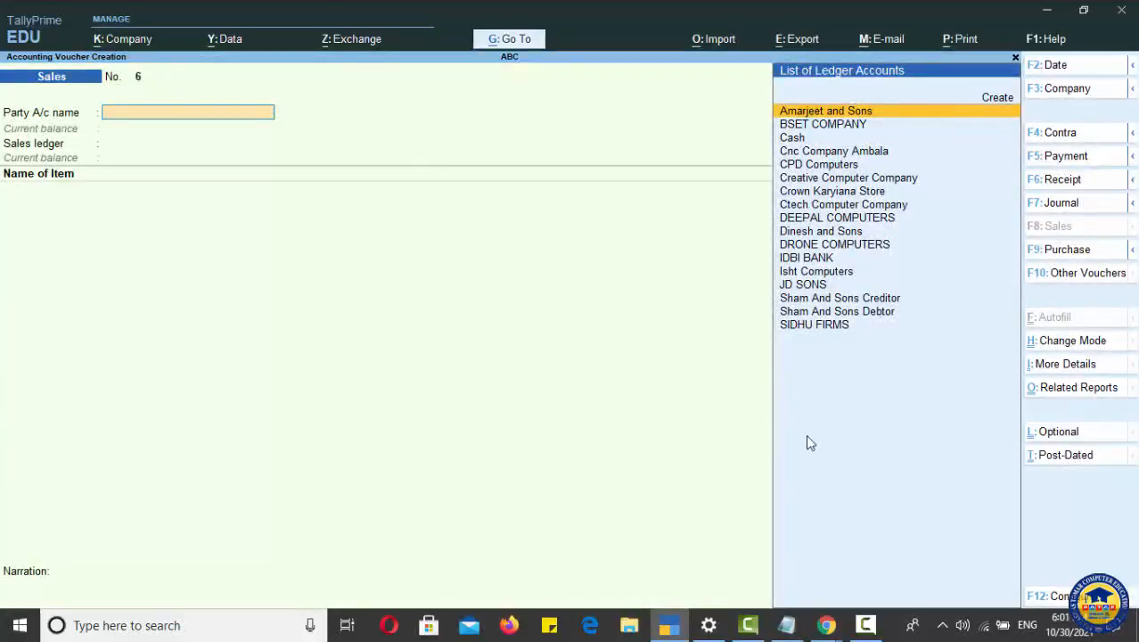
# Open the Stock Summary report and examine the closing balances of the items in the LAPTOPS group
pyautogui.hotkey('alt', 'g')
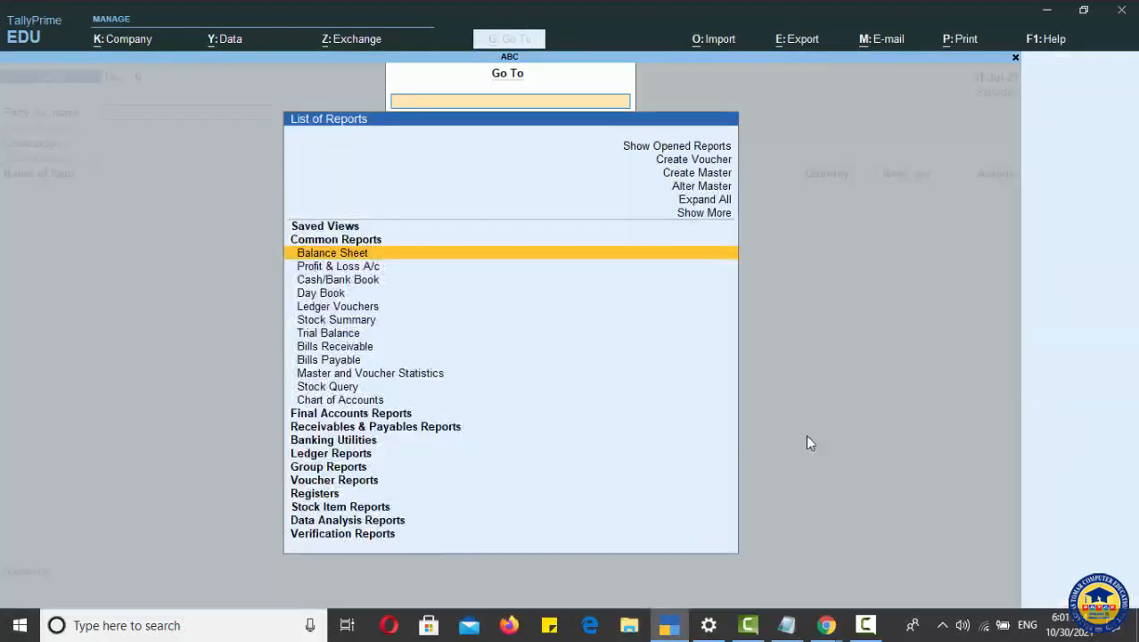
pyautogui.write('STOCK')
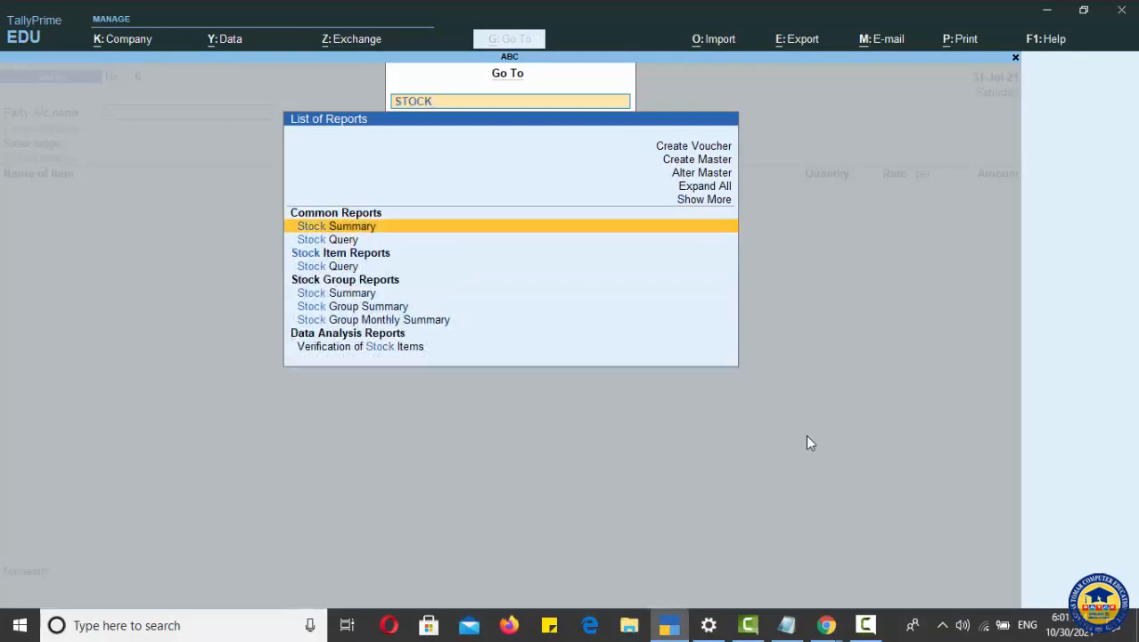
pyautogui.press('Return')
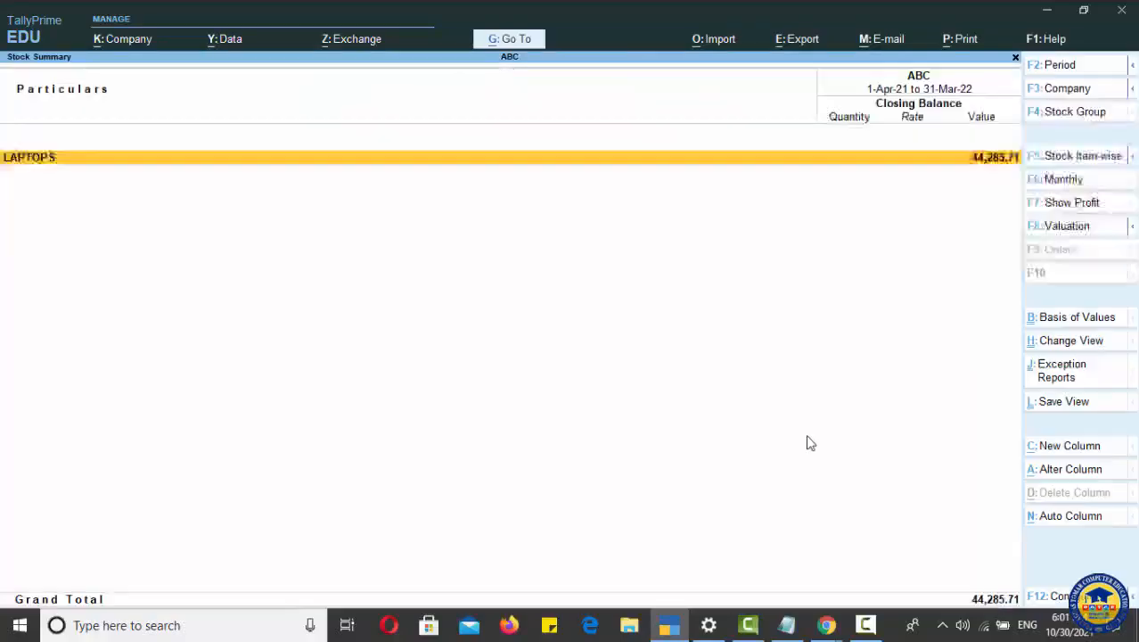
pyautogui.press('Return')
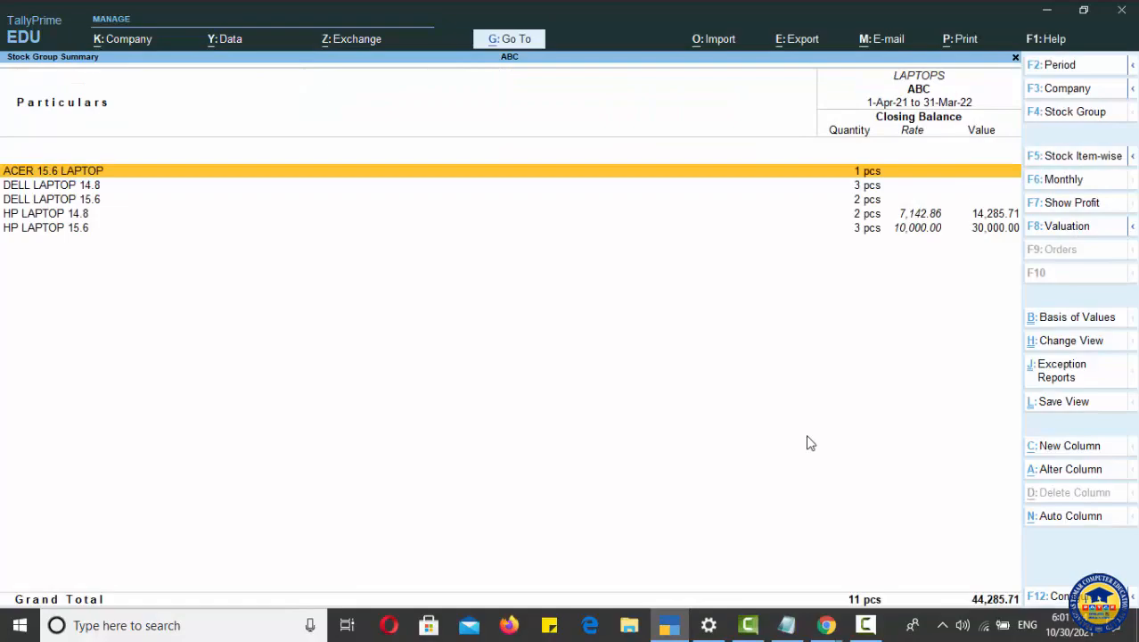
pyautogui.press('Down')
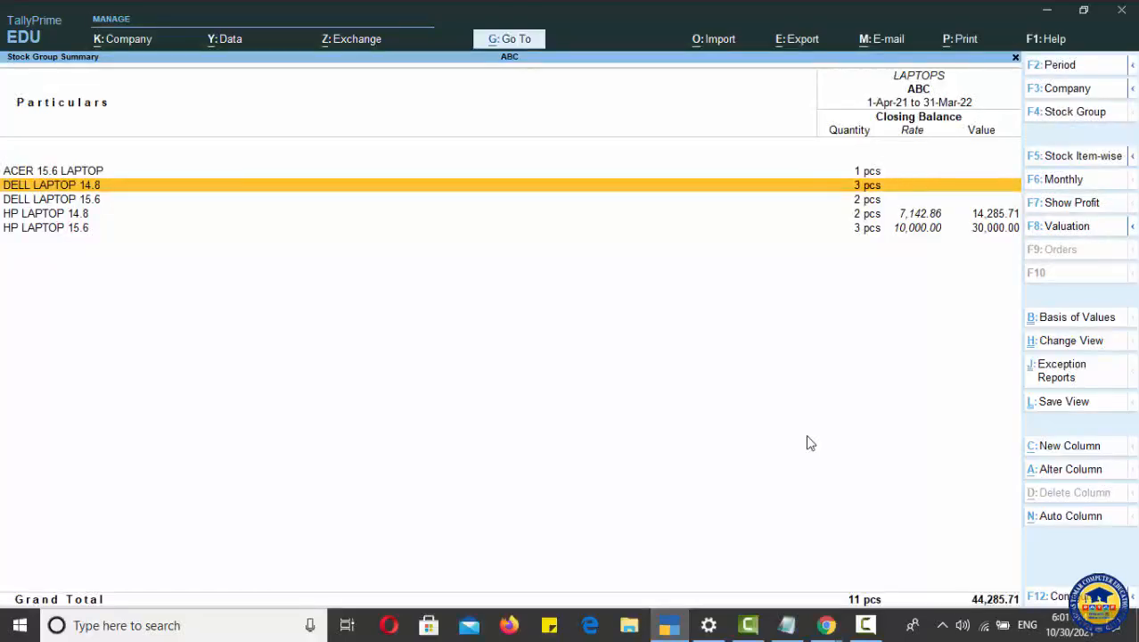
pyautogui.press('Down')
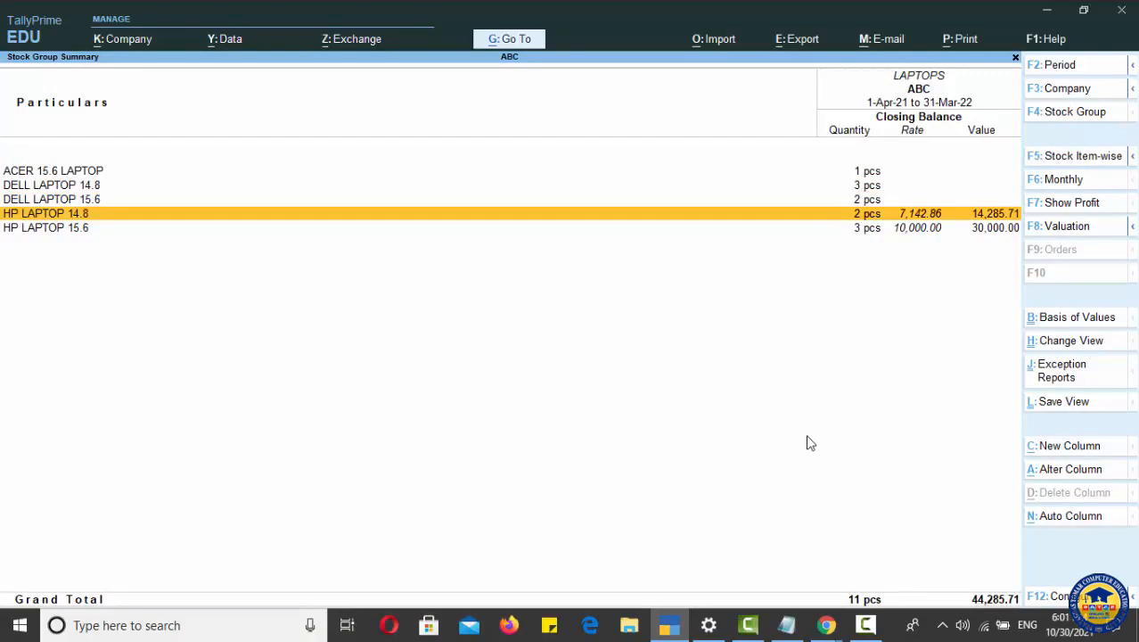
pyautogui.press('Down')
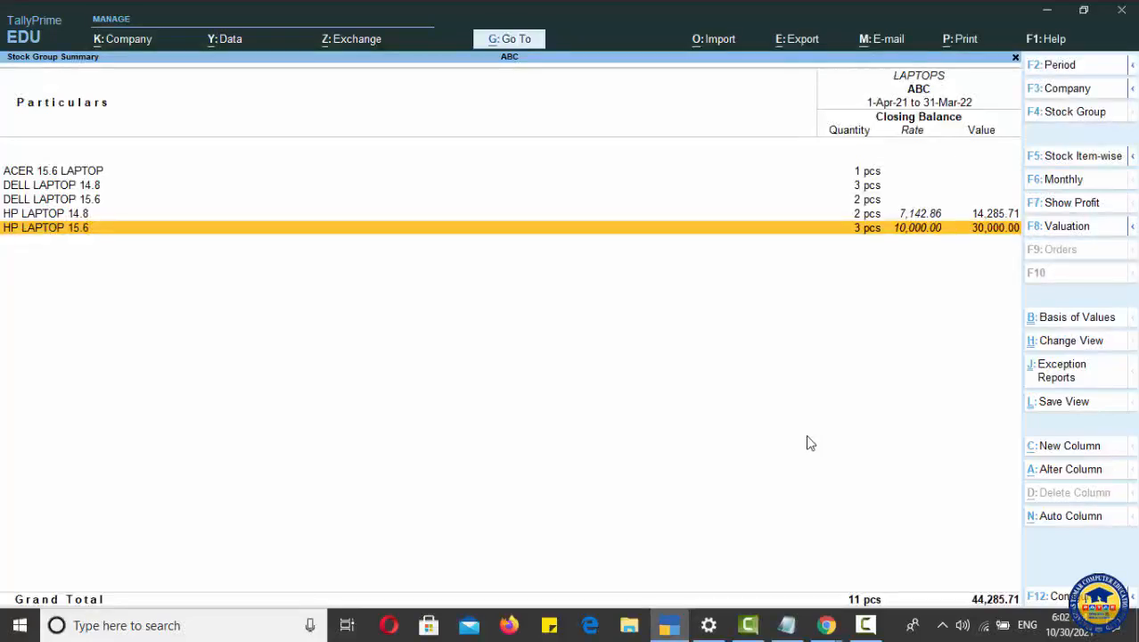
# Examine the July inward and outward movements in the monthly summary of HP LAPTOP 15.6, and return to the blank sales voucher
pyautogui.press('Return')
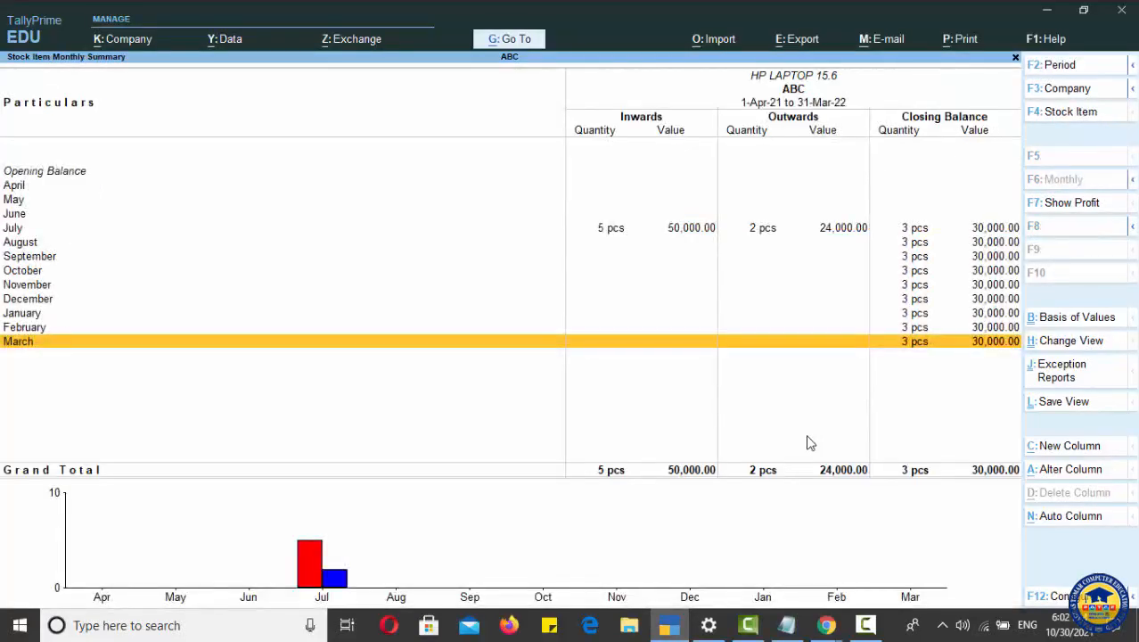
pyautogui.press('Up')
pyautogui.press('Up')
pyautogui.press('Up')
pyautogui.press('Up')
pyautogui.press('Up')
pyautogui.press('Up')
pyautogui.press('Up')
pyautogui.press('Up')
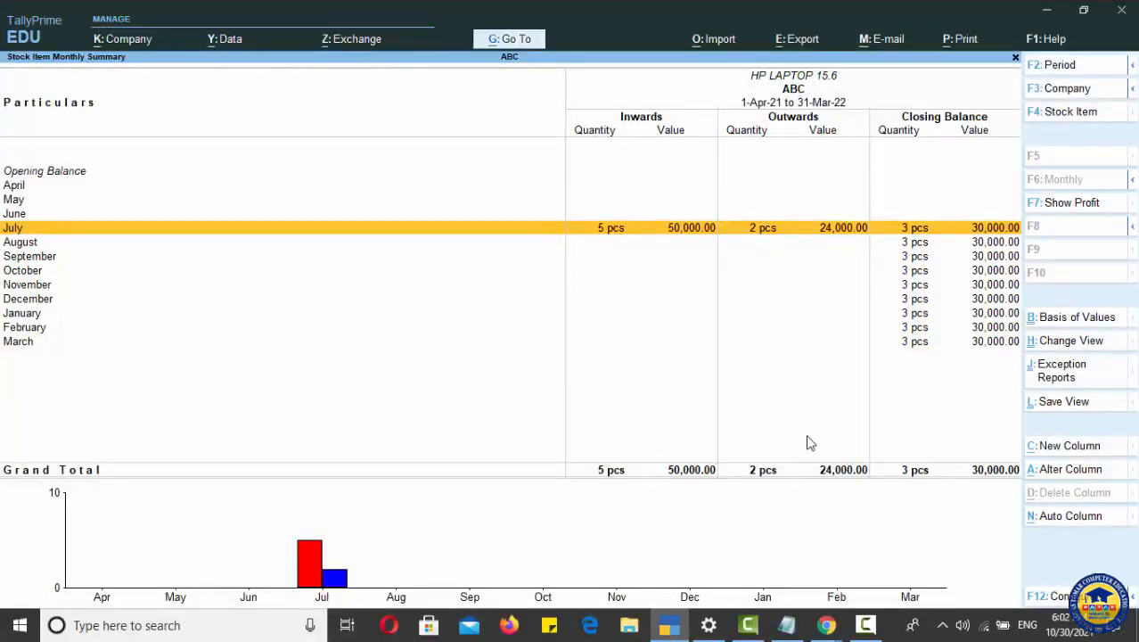
pyautogui.press('Escape')
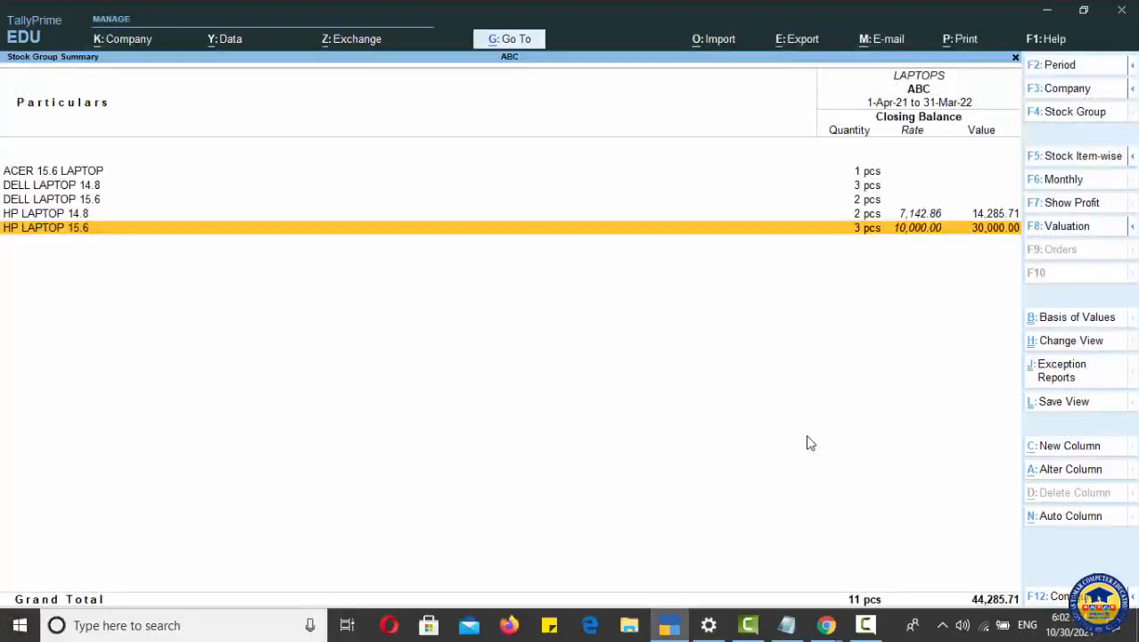
pyautogui.press('Escape')
pyautogui.press('Escape')
pyautogui.press('v')
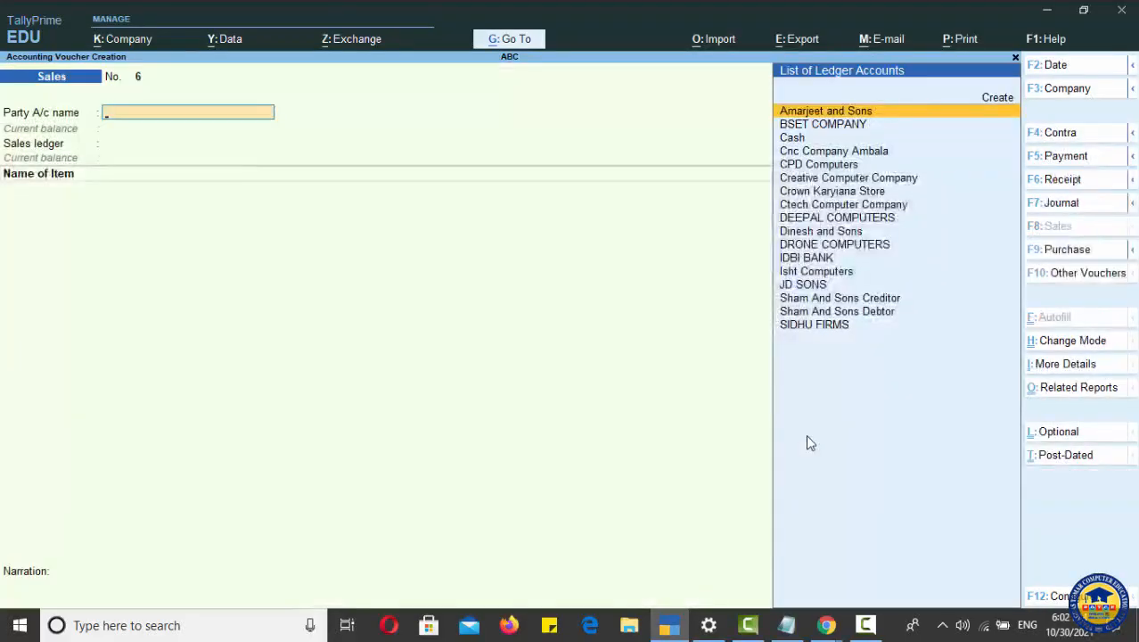
# Open the Stock Group Summary report for the LAPTOPS group and switch it to the stock item-wise view
pyautogui.hotkey('alt', 'g')
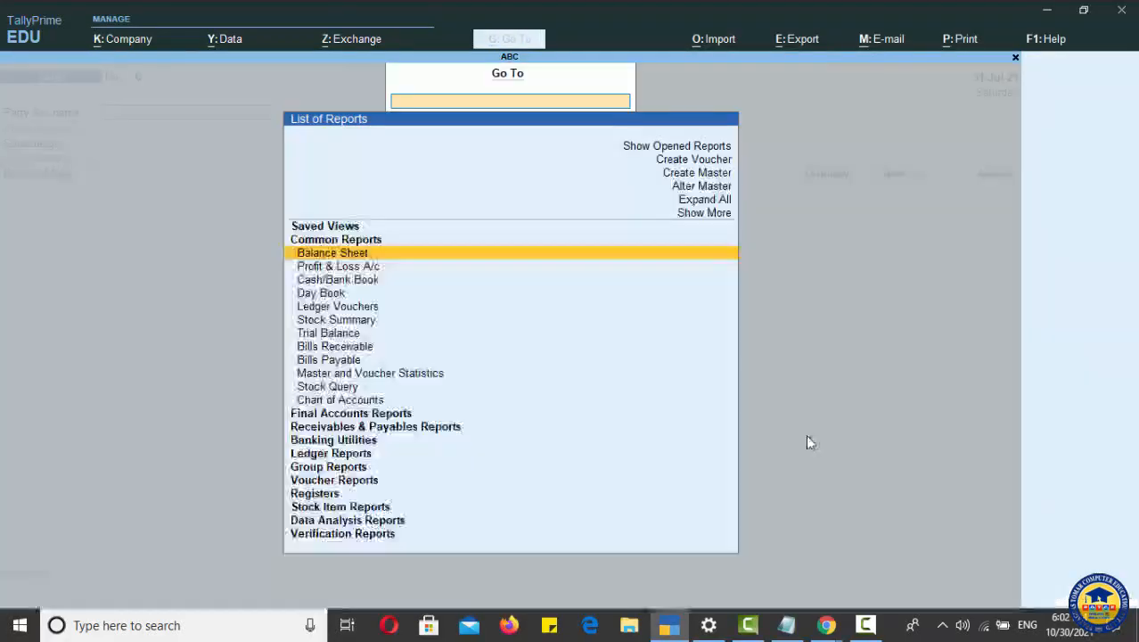
pyautogui.press('Down')
pyautogui.press('Up')
pyautogui.write('STOCK')
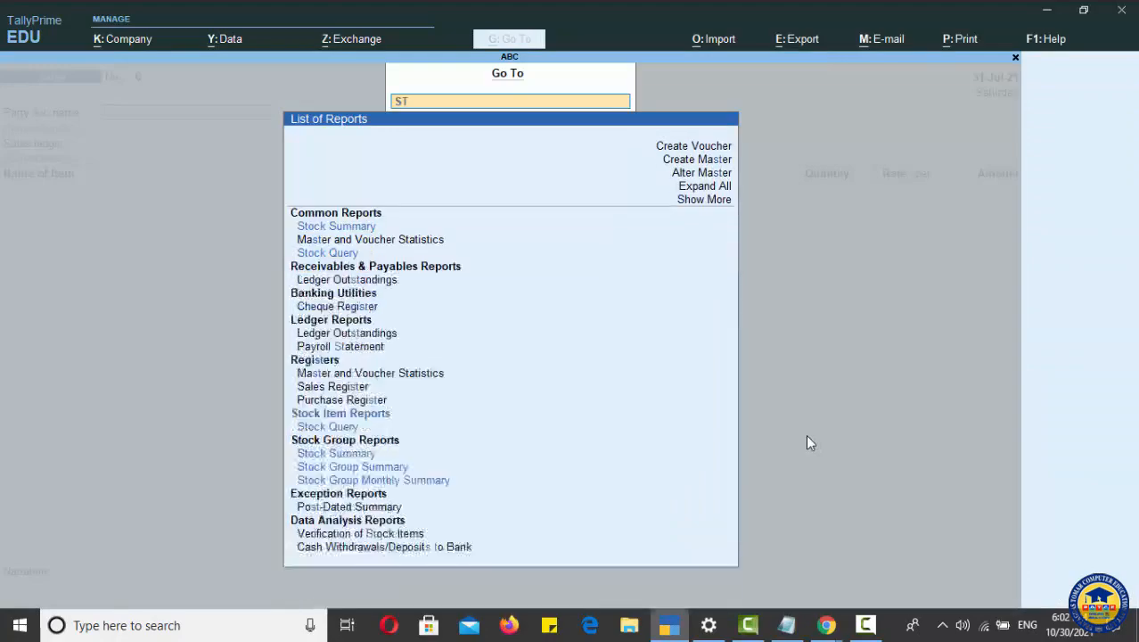
pyautogui.press('Down')
pyautogui.press('Down')
pyautogui.press('Down')
pyautogui.press('Down')
pyautogui.press('Down')
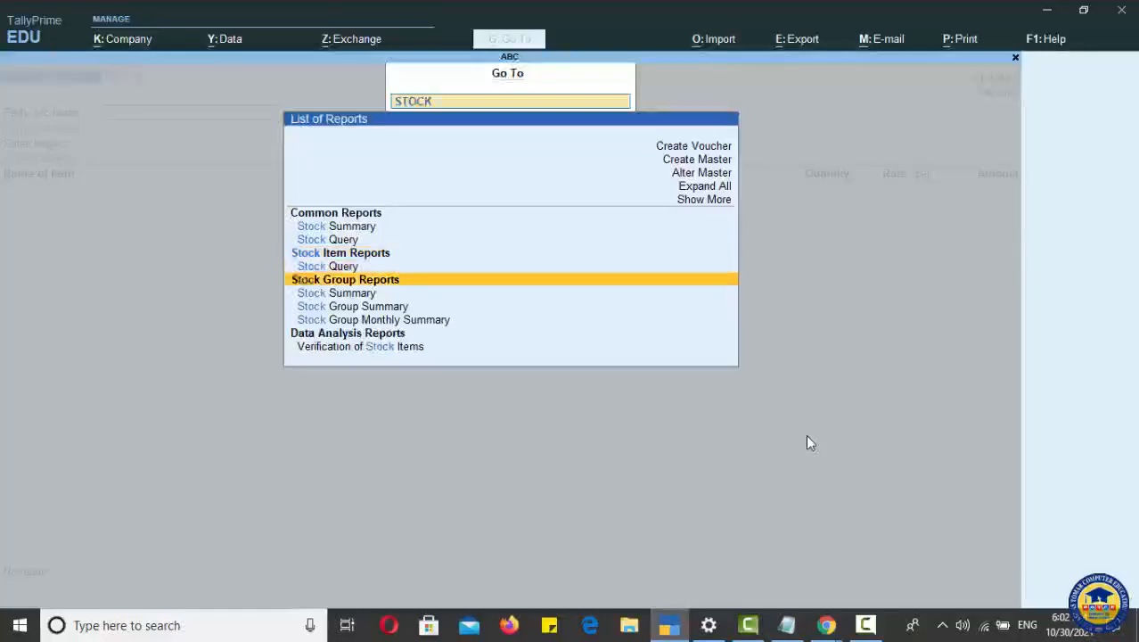
pyautogui.press('Return')
pyautogui.press('Down')
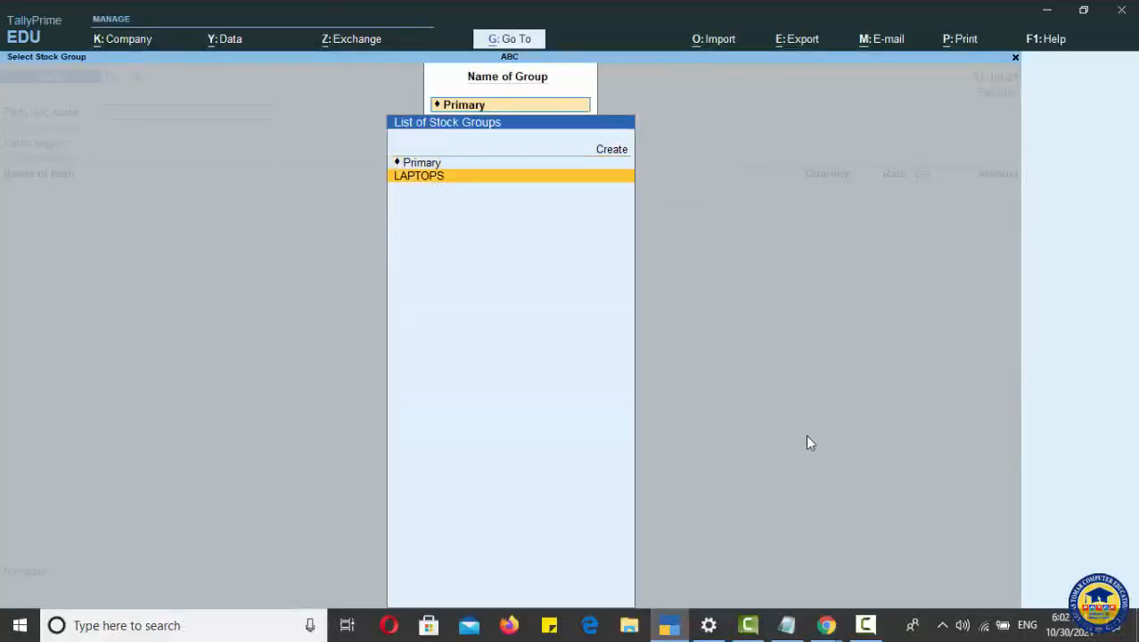
pyautogui.press('Return')
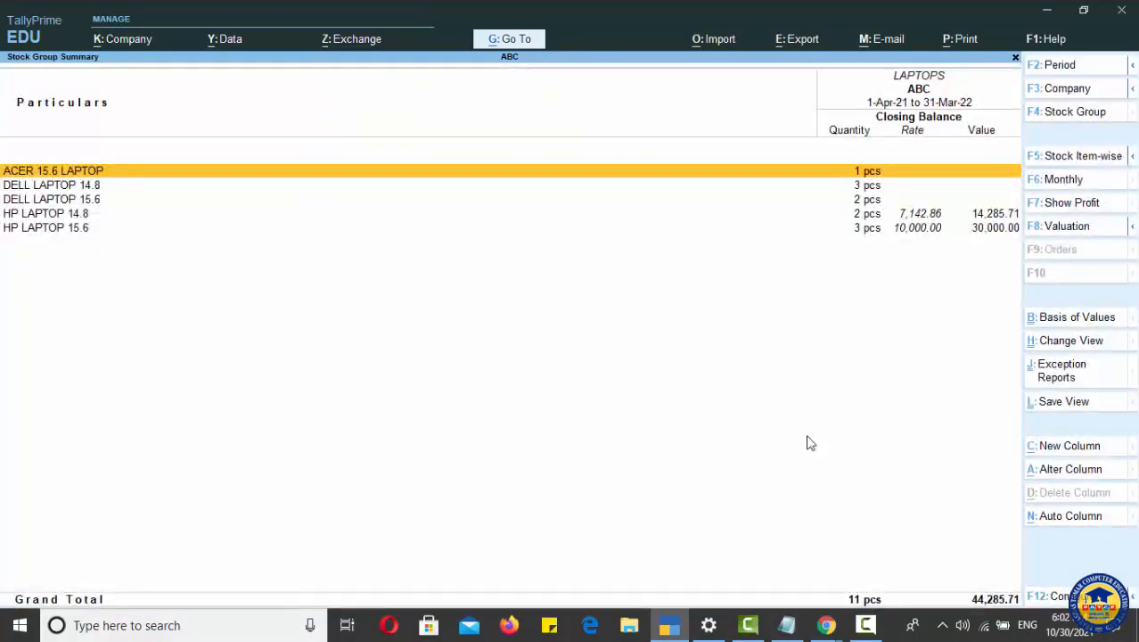
pyautogui.press('F5')
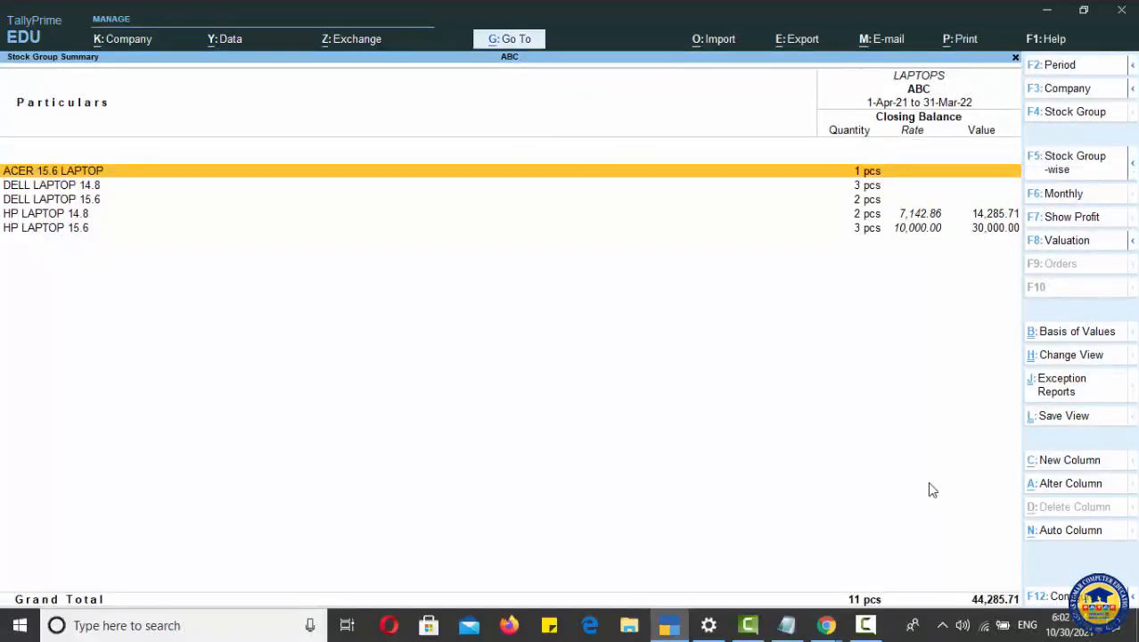